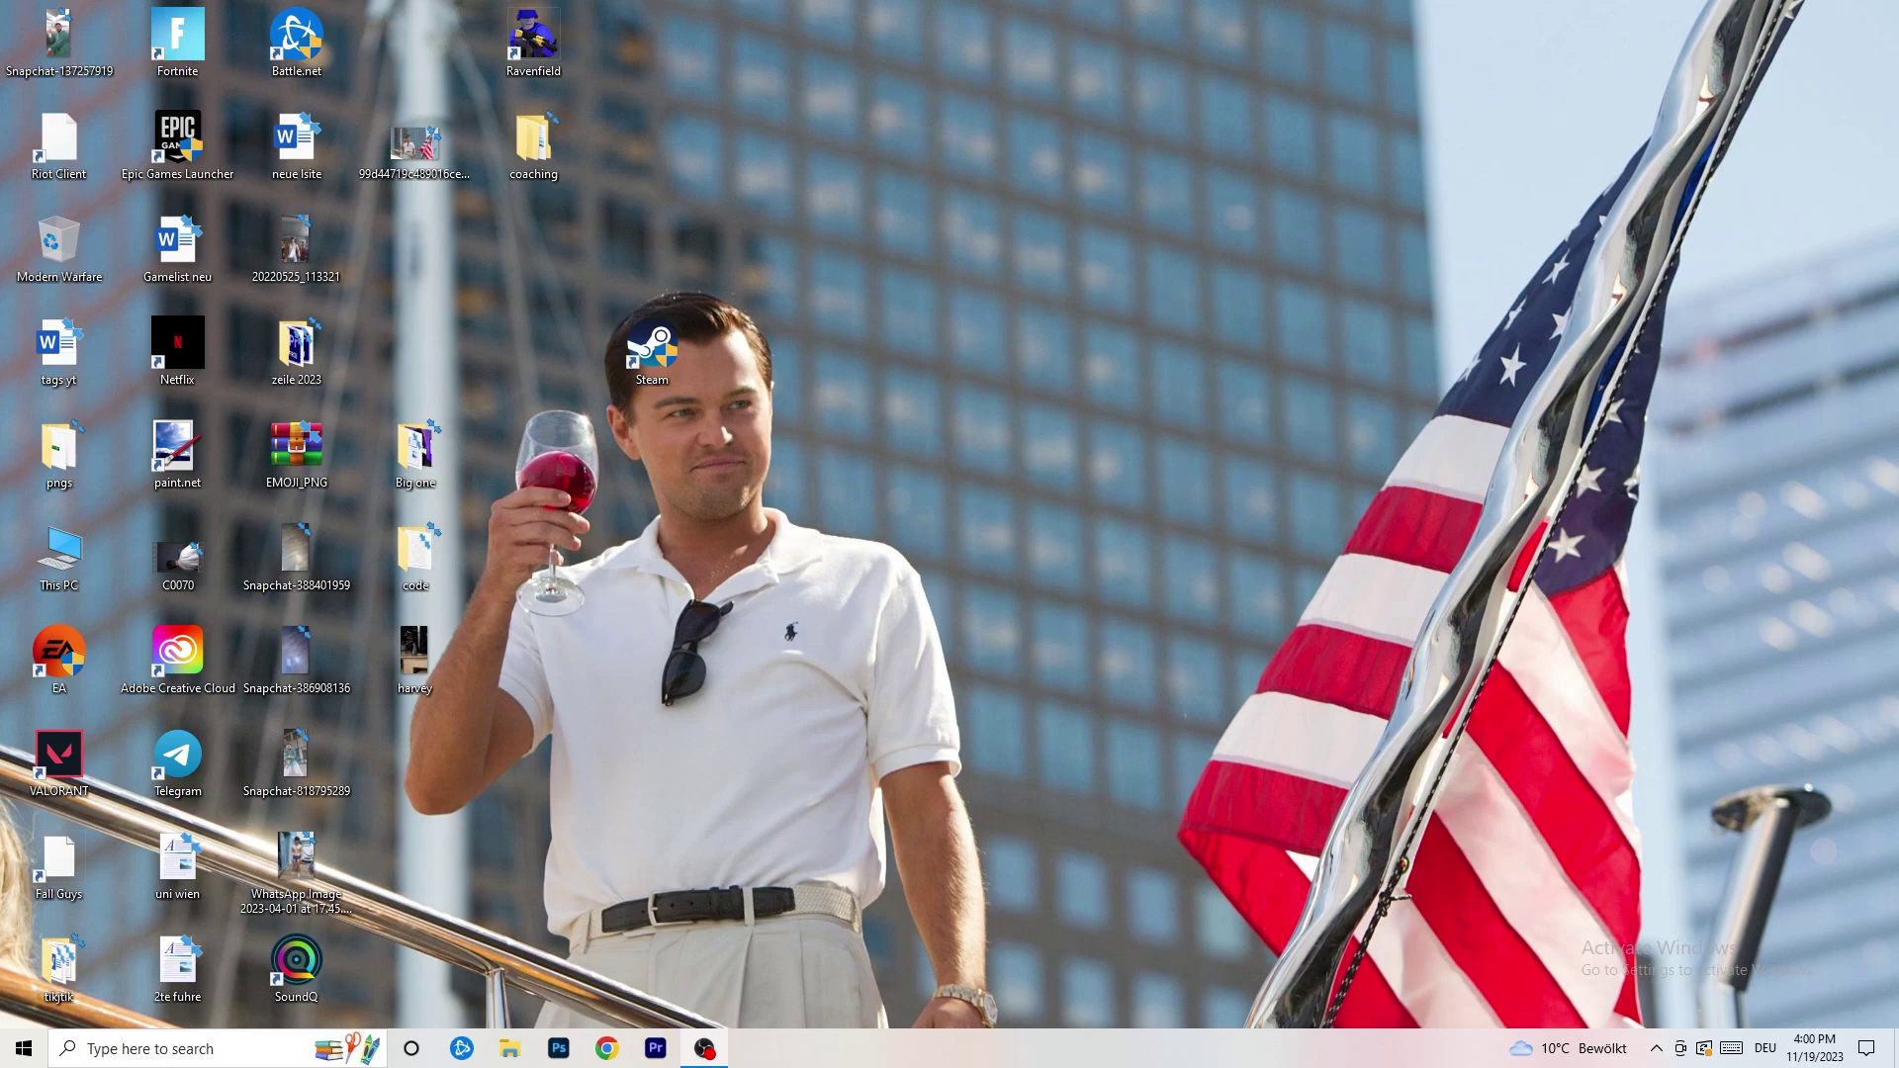
Bring up the Windows 10 Start menu with the Windows key.
key("super")
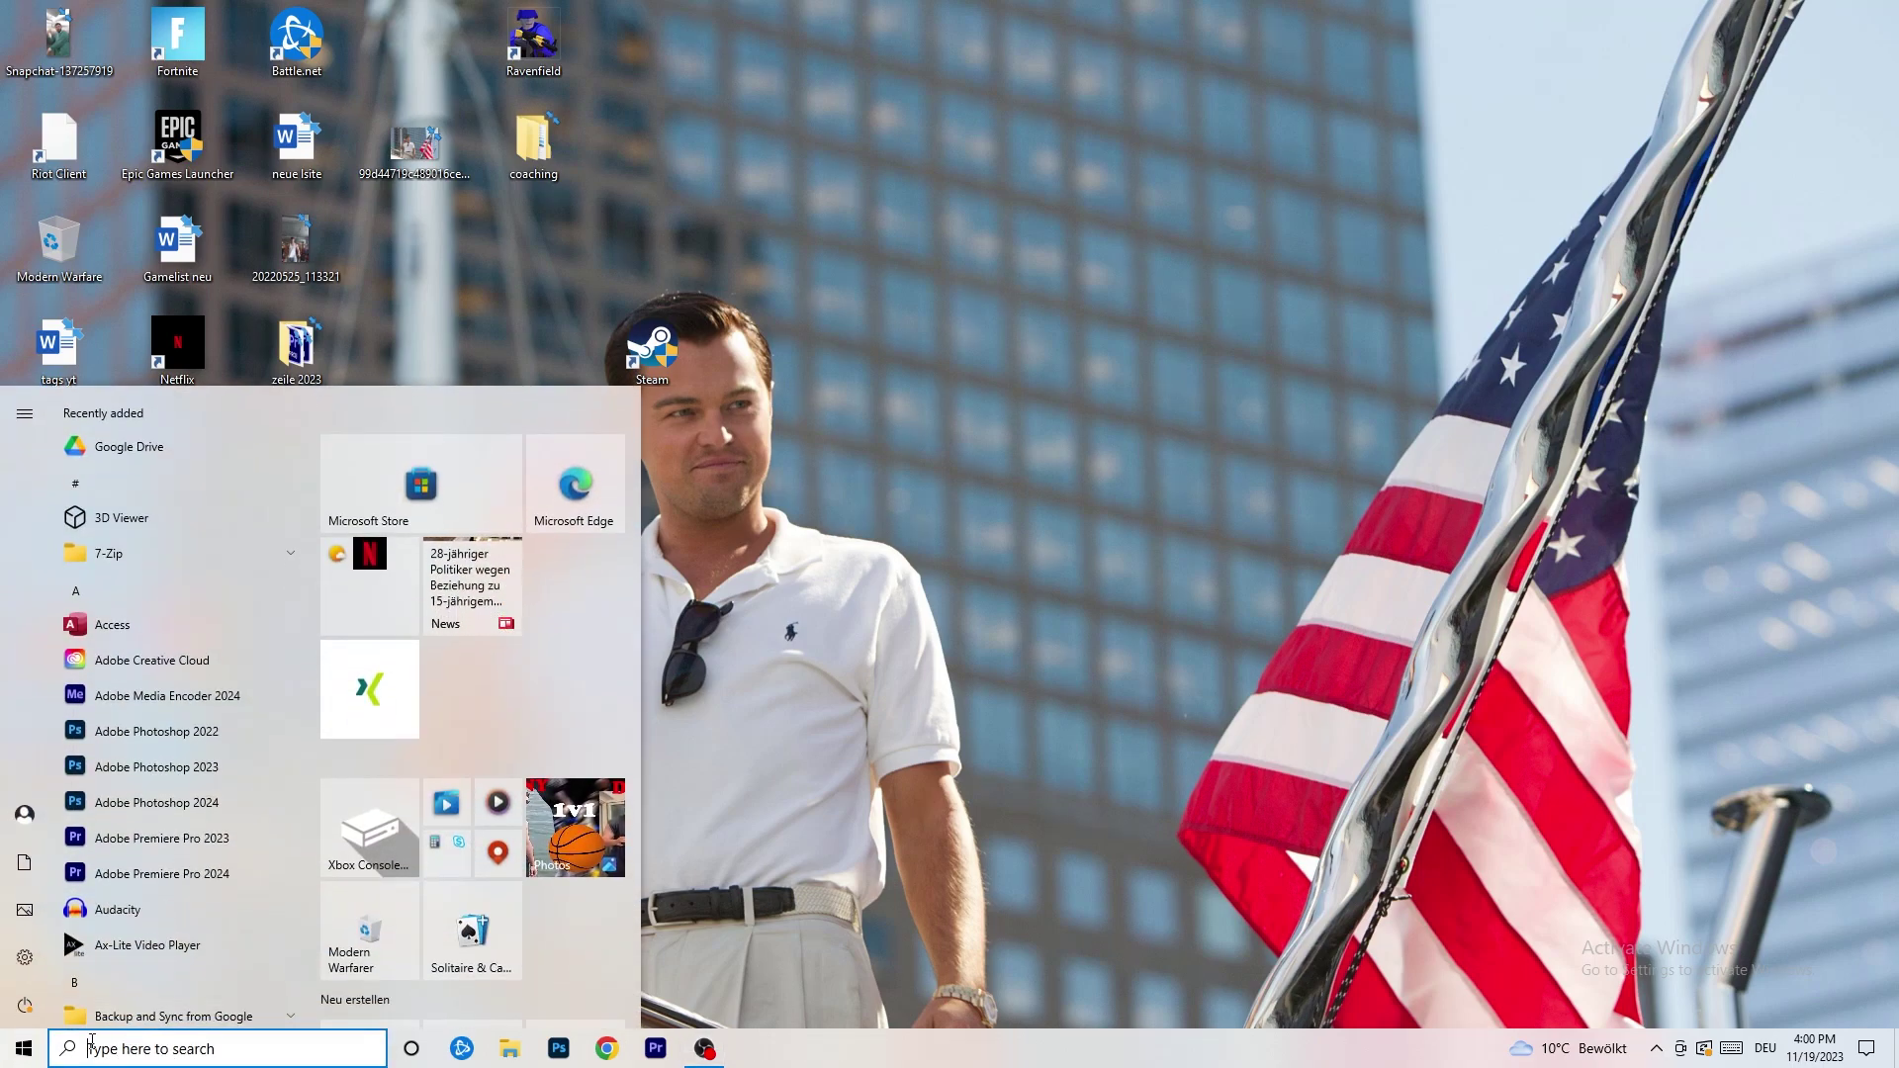
Go from Start to Settings › Gaming and on to the Captures page.
left_click(24, 956)
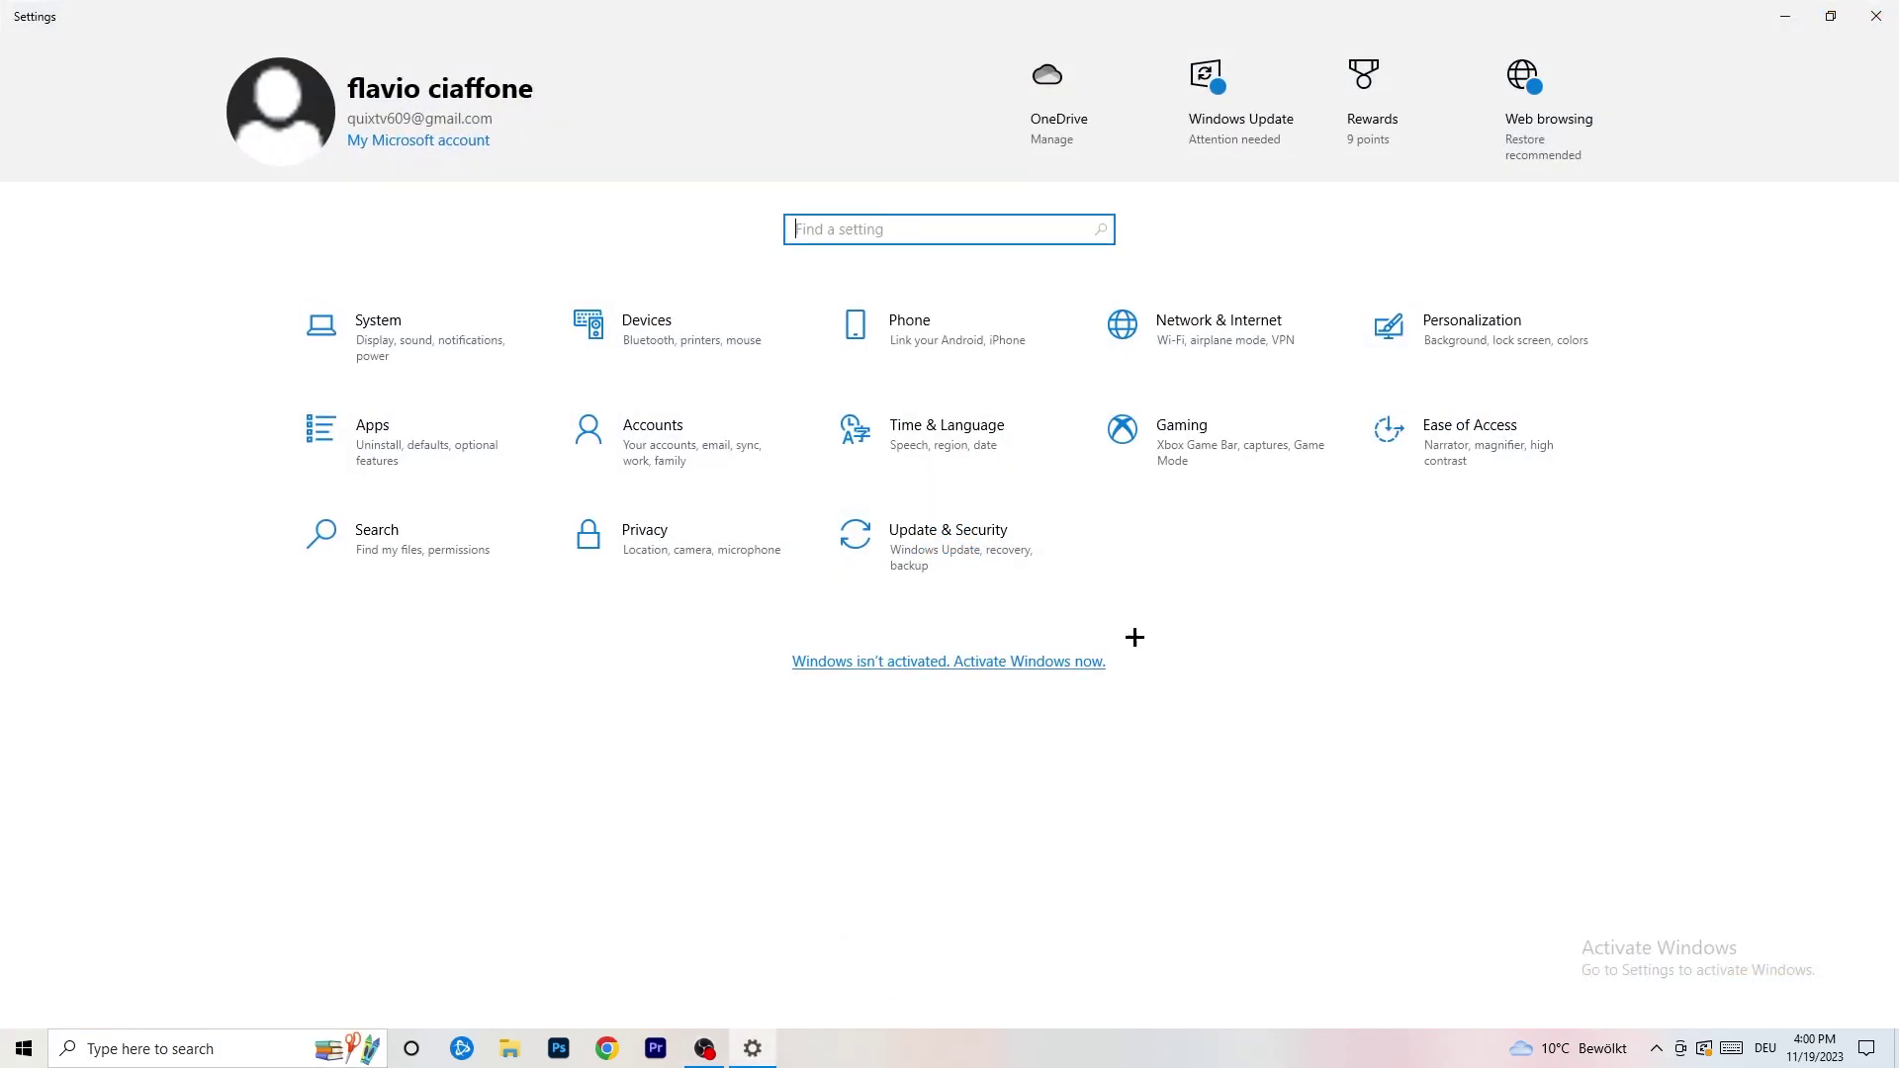
left_click(1230, 475)
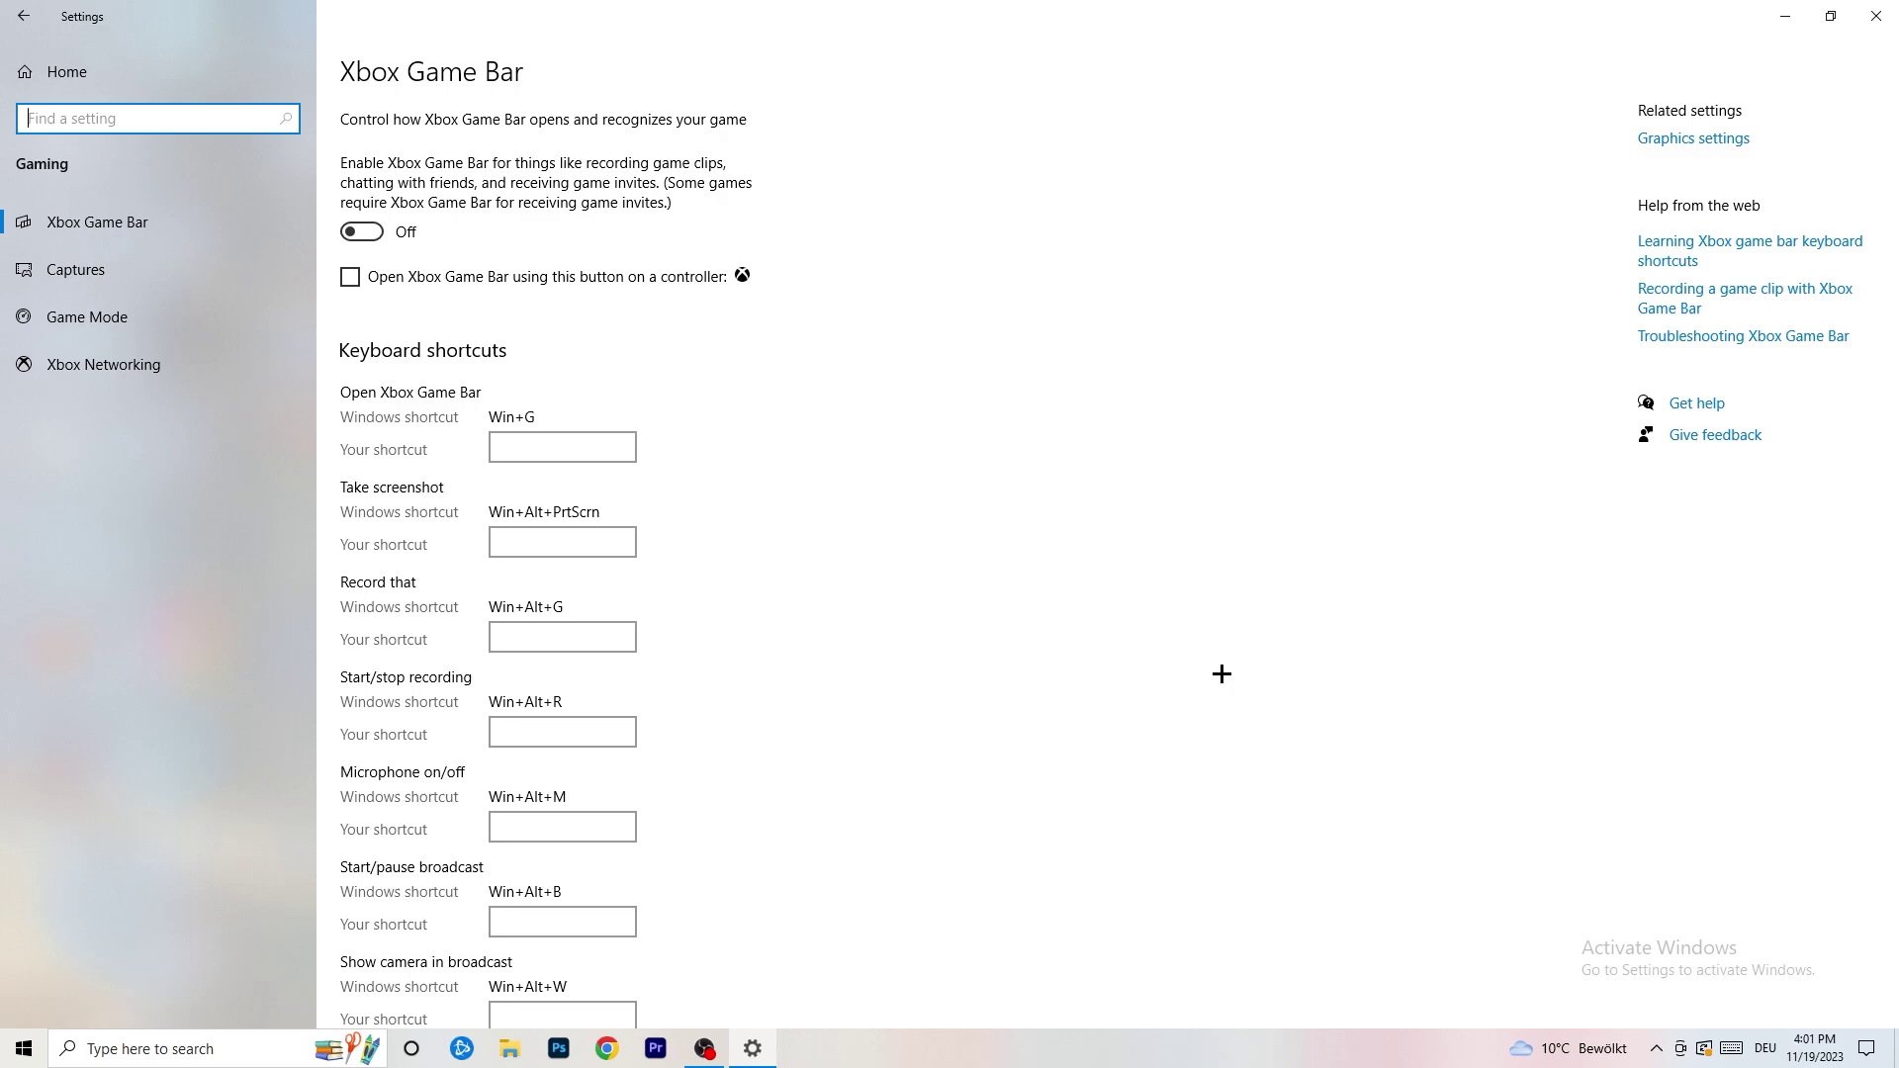
left_click(157, 274)
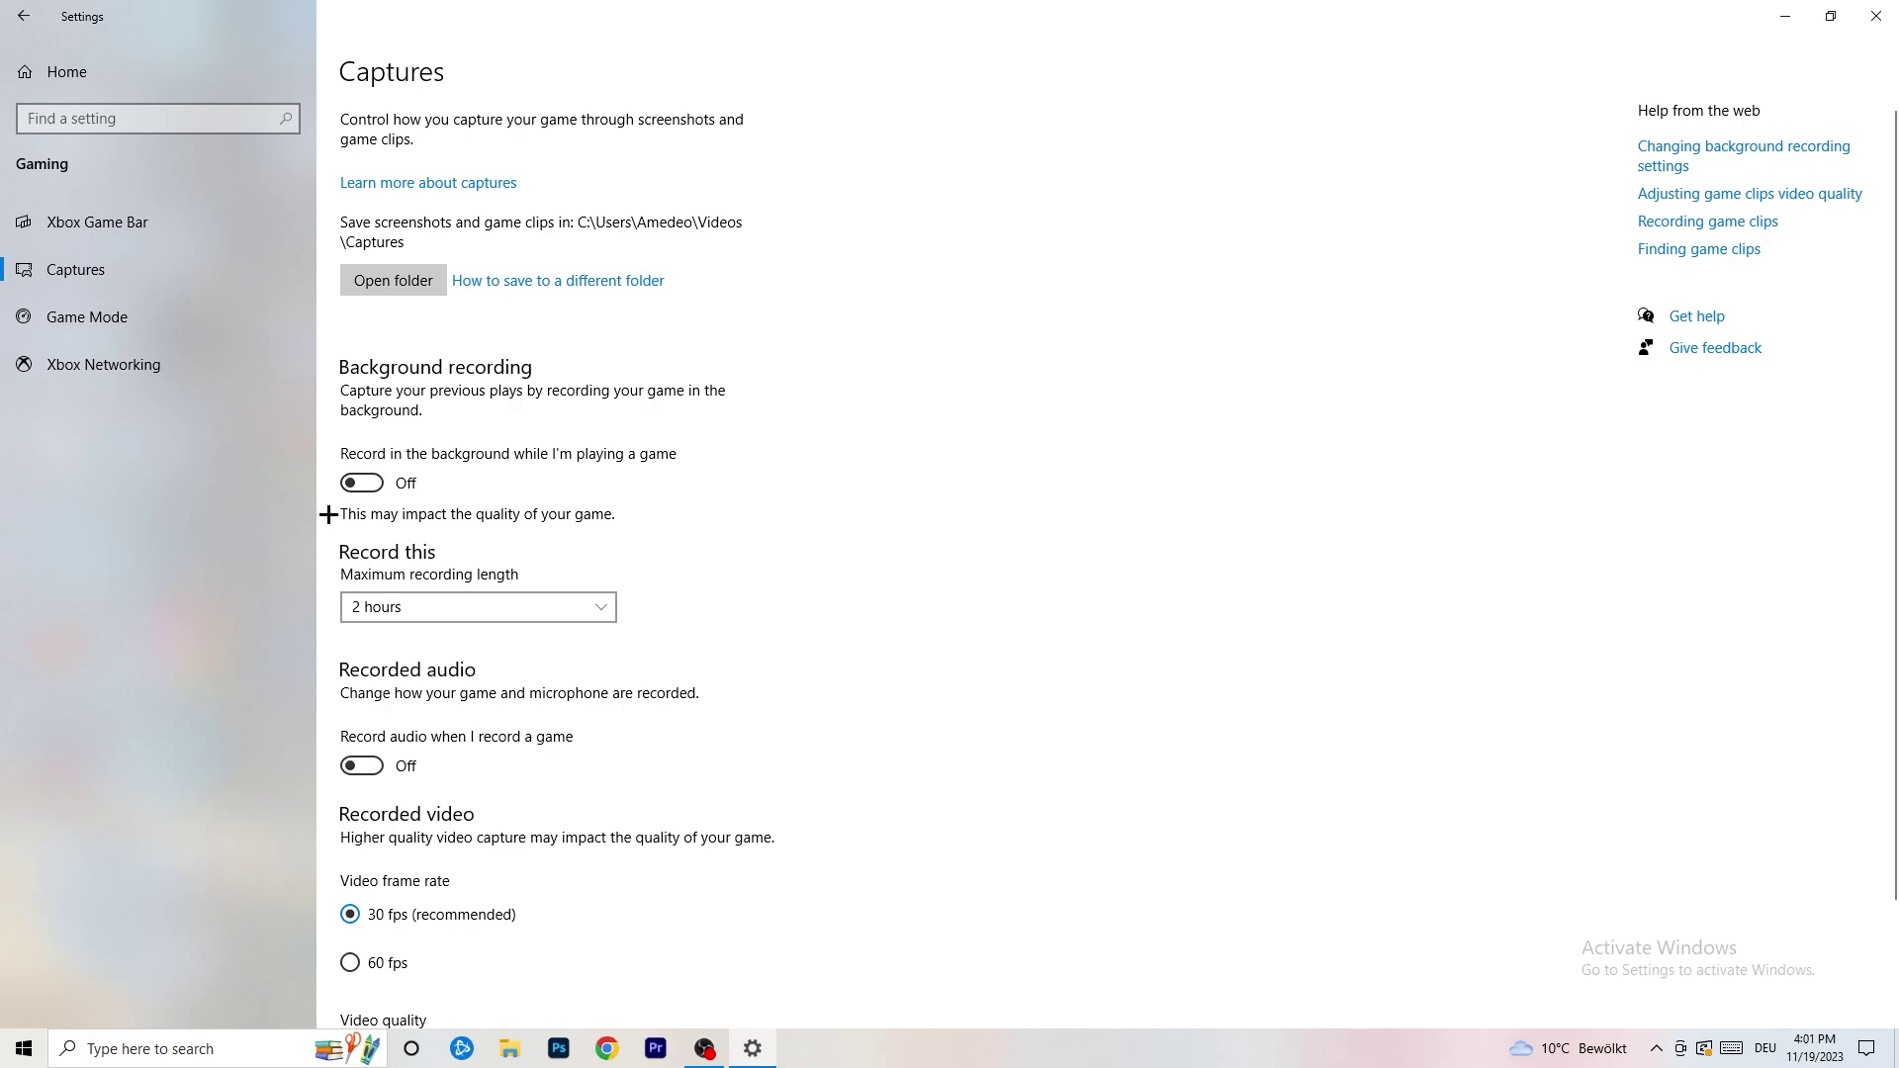
Keep maximum recording length at 2 hours, then move to the Game Mode page.
left_click(459, 609)
left_click(775, 545)
left_click(564, 604)
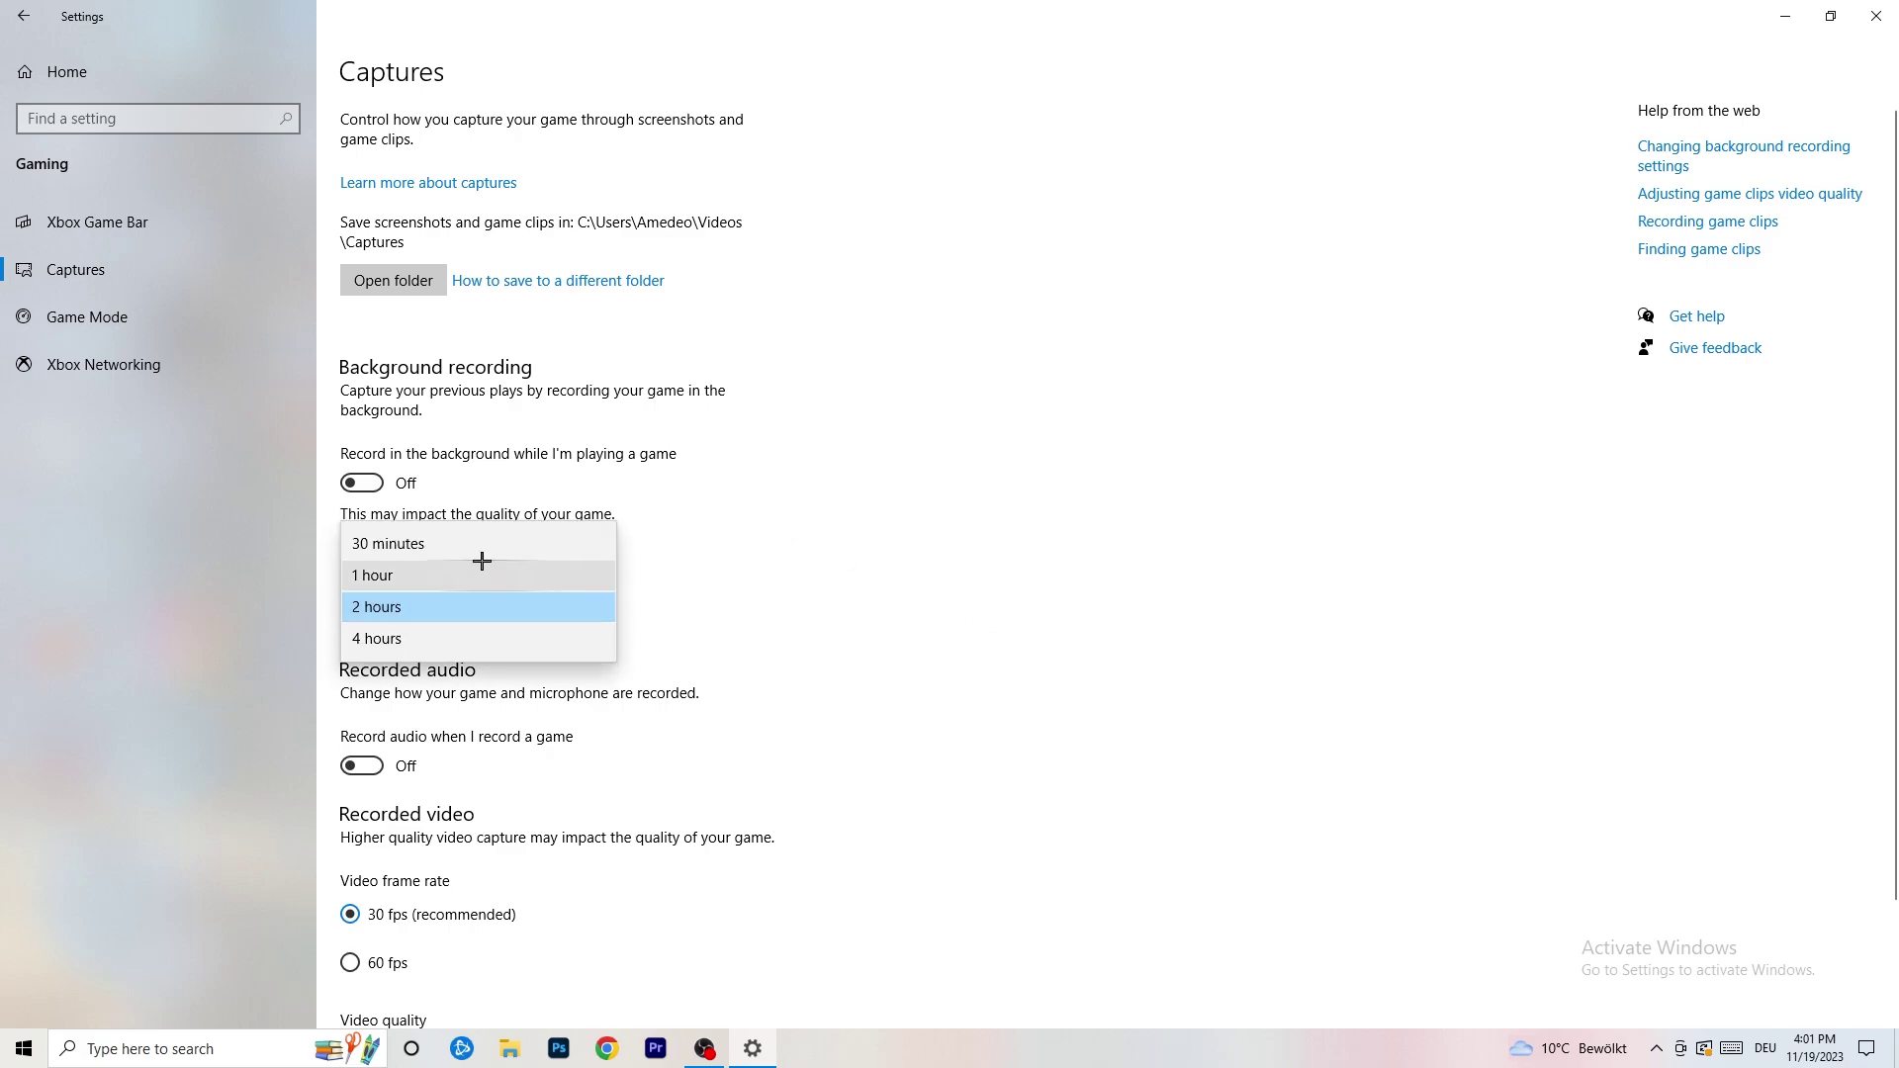
left_click(1216, 493)
scroll(594, 742, "down", 3)
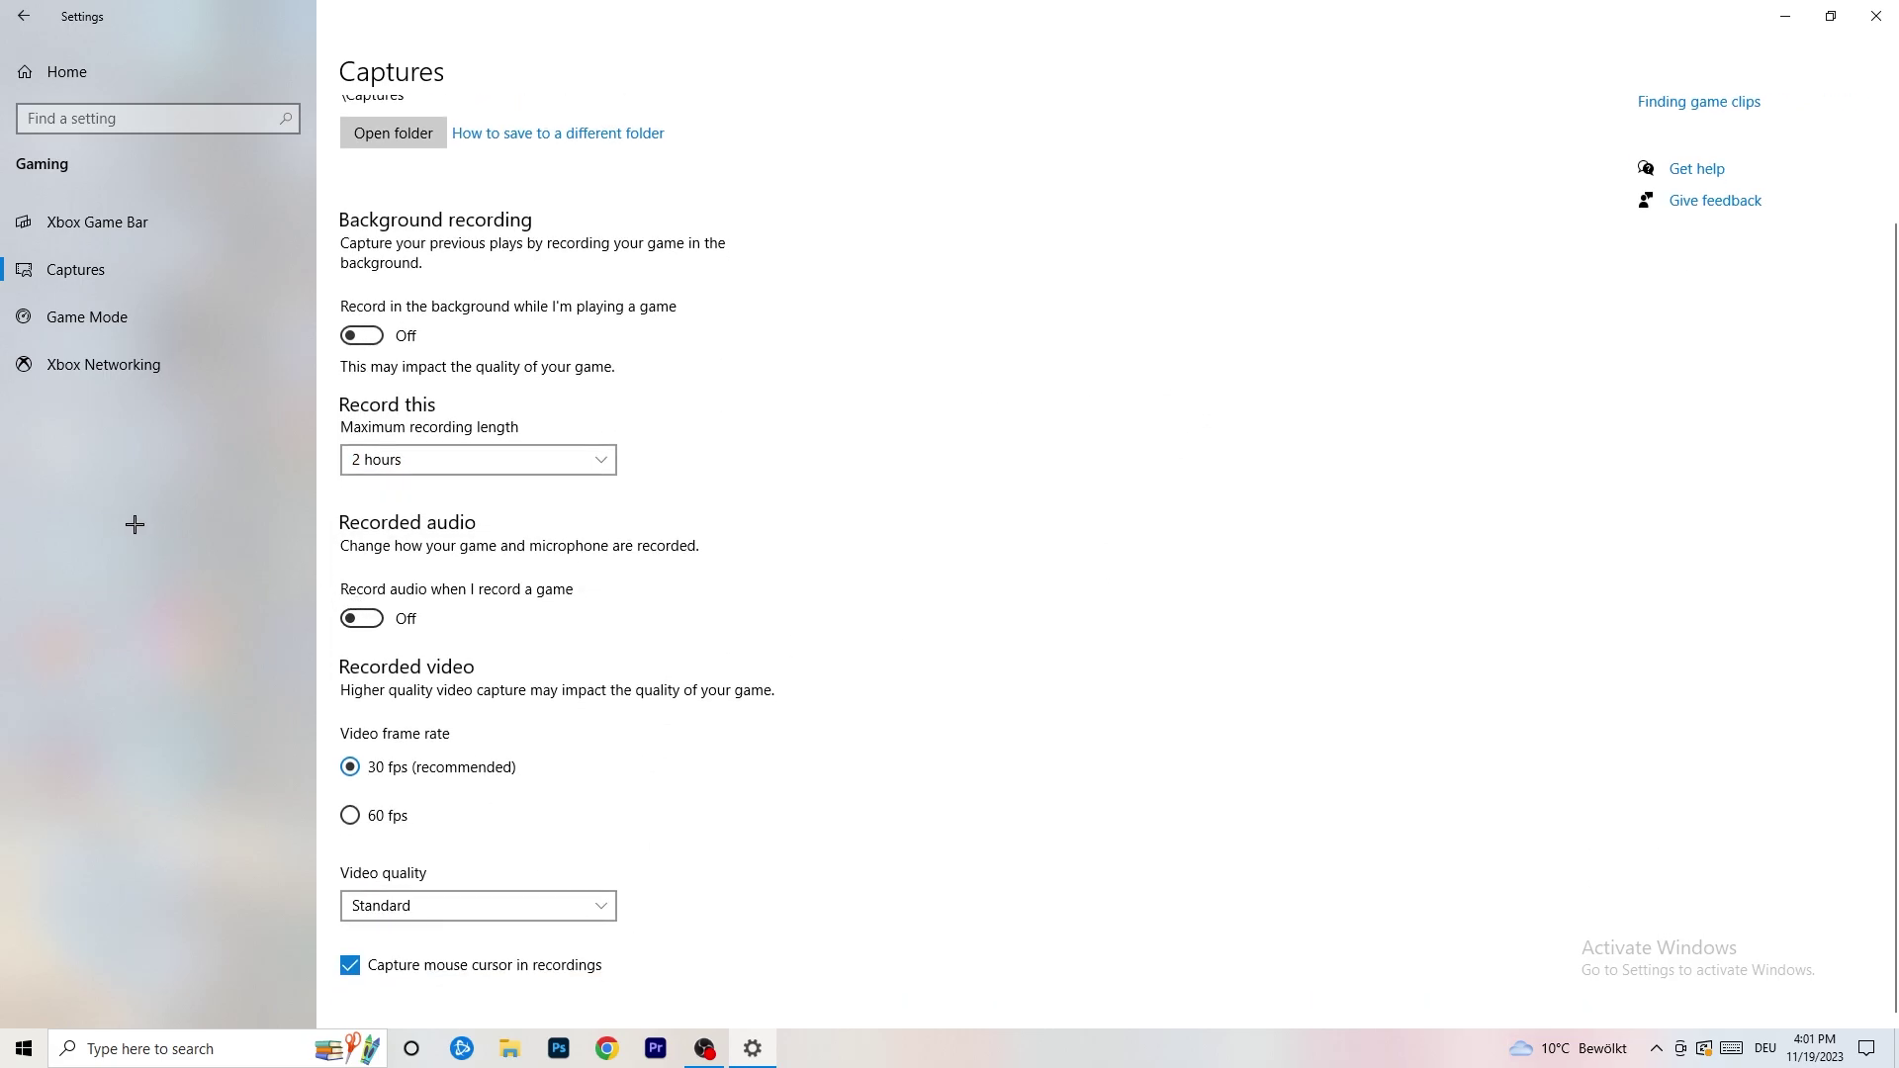
left_click(136, 314)
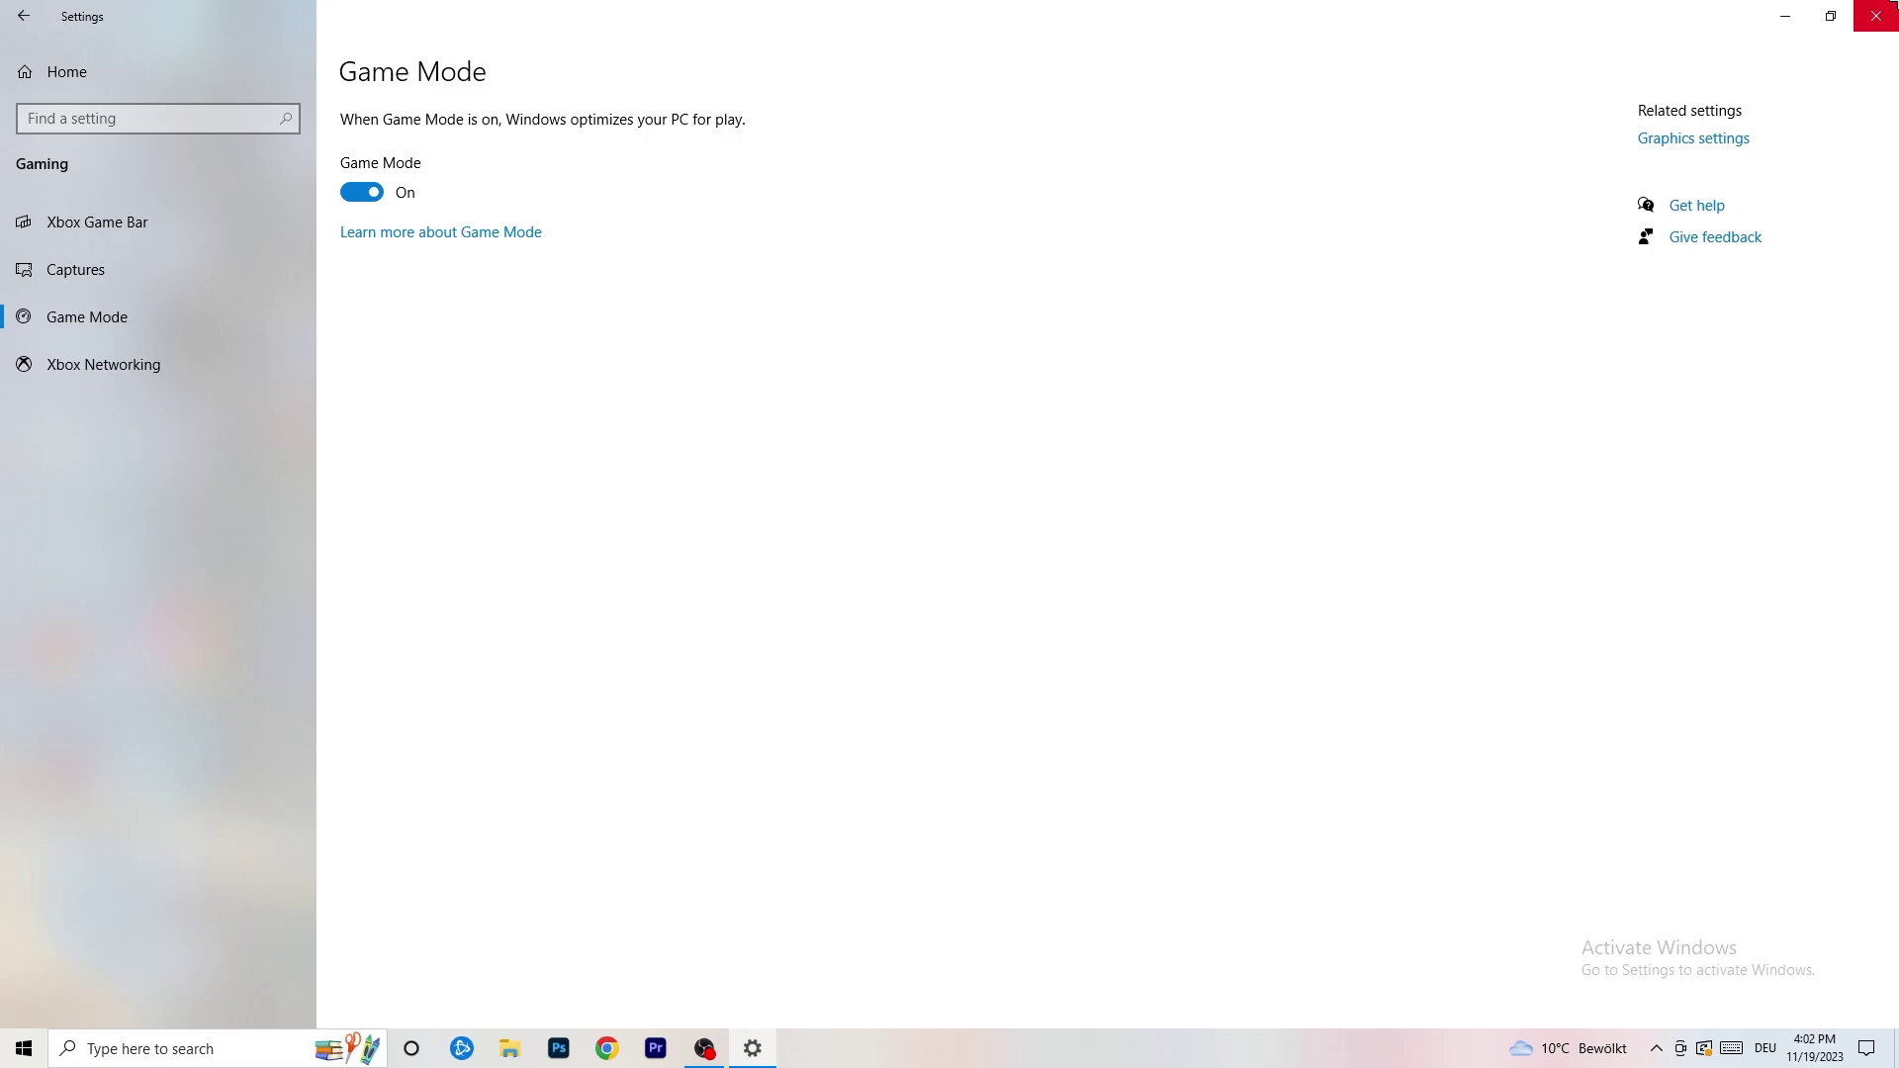
Close the Settings window to return to the desktop.
left_click(1876, 16)
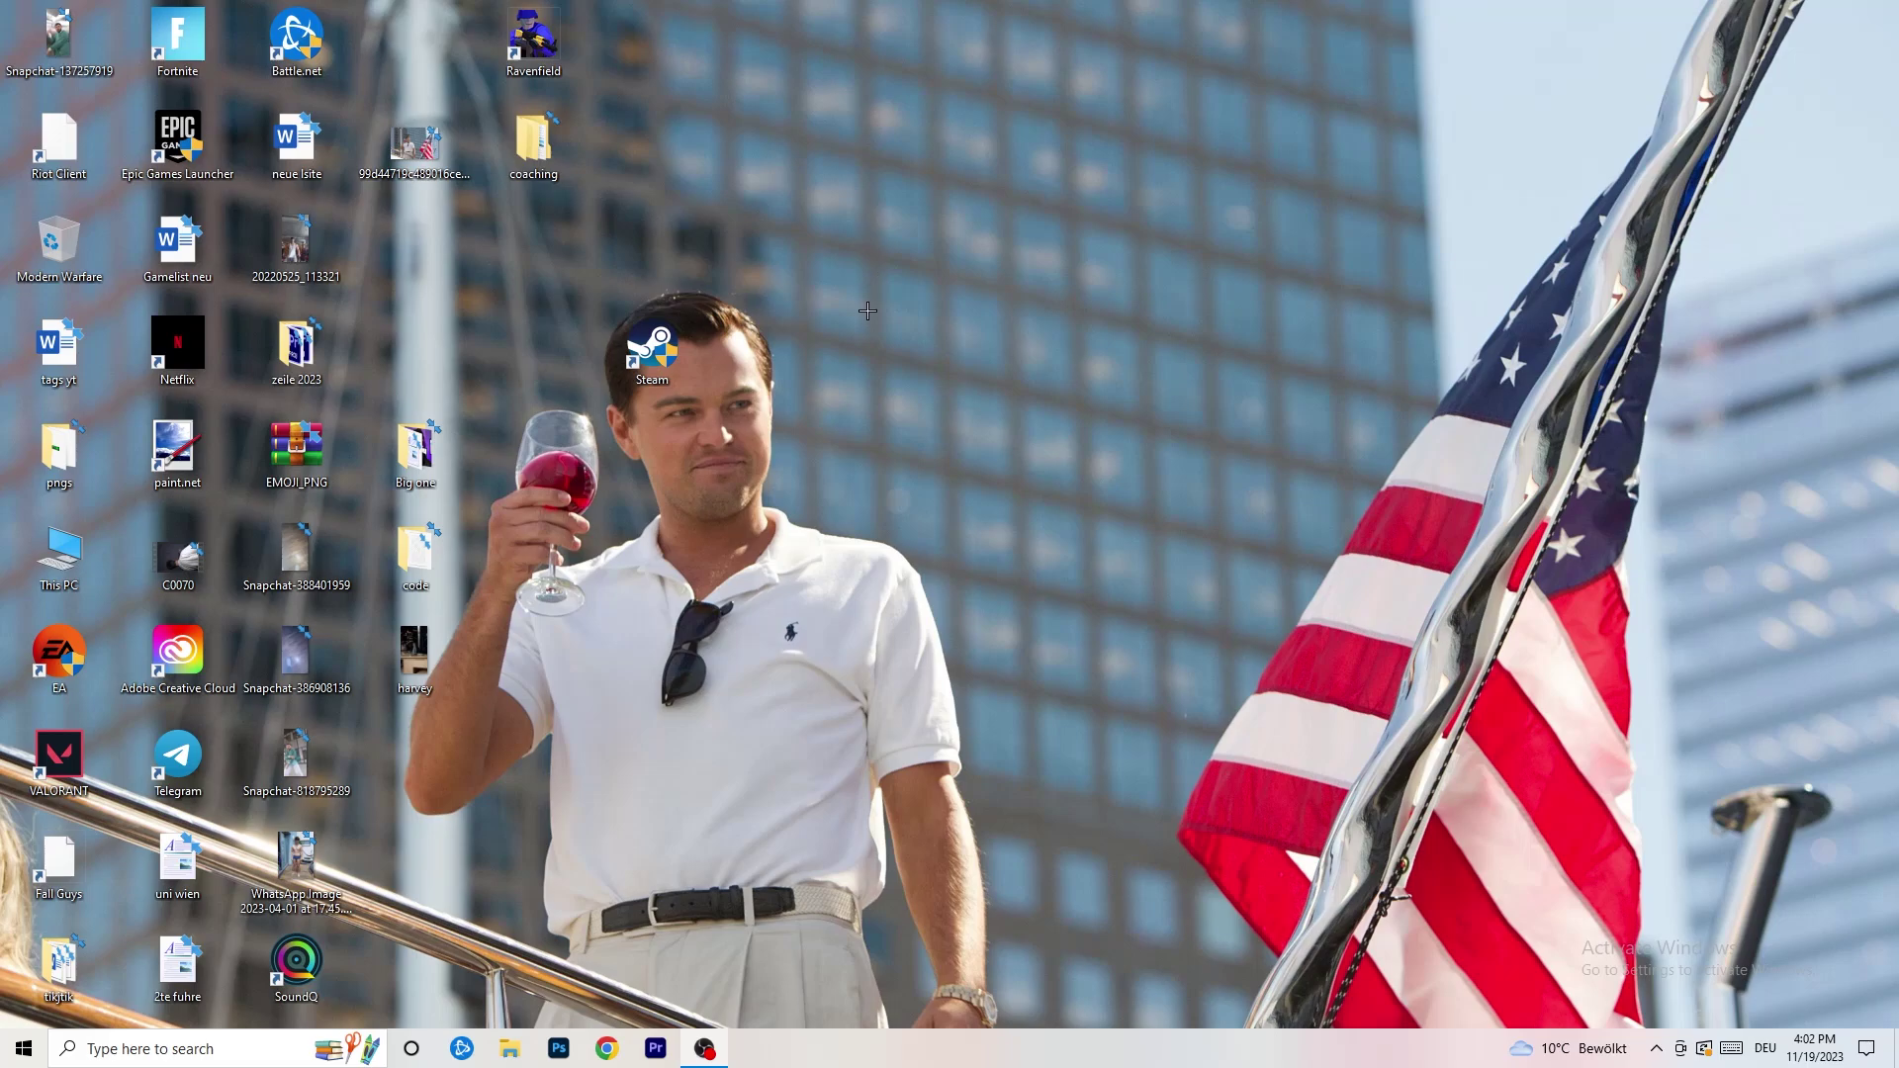
left_click_drag(922, 1044, 667, 928)
Launch Task Manager from the taskbar menu and maximize it.
right_click(940, 1061)
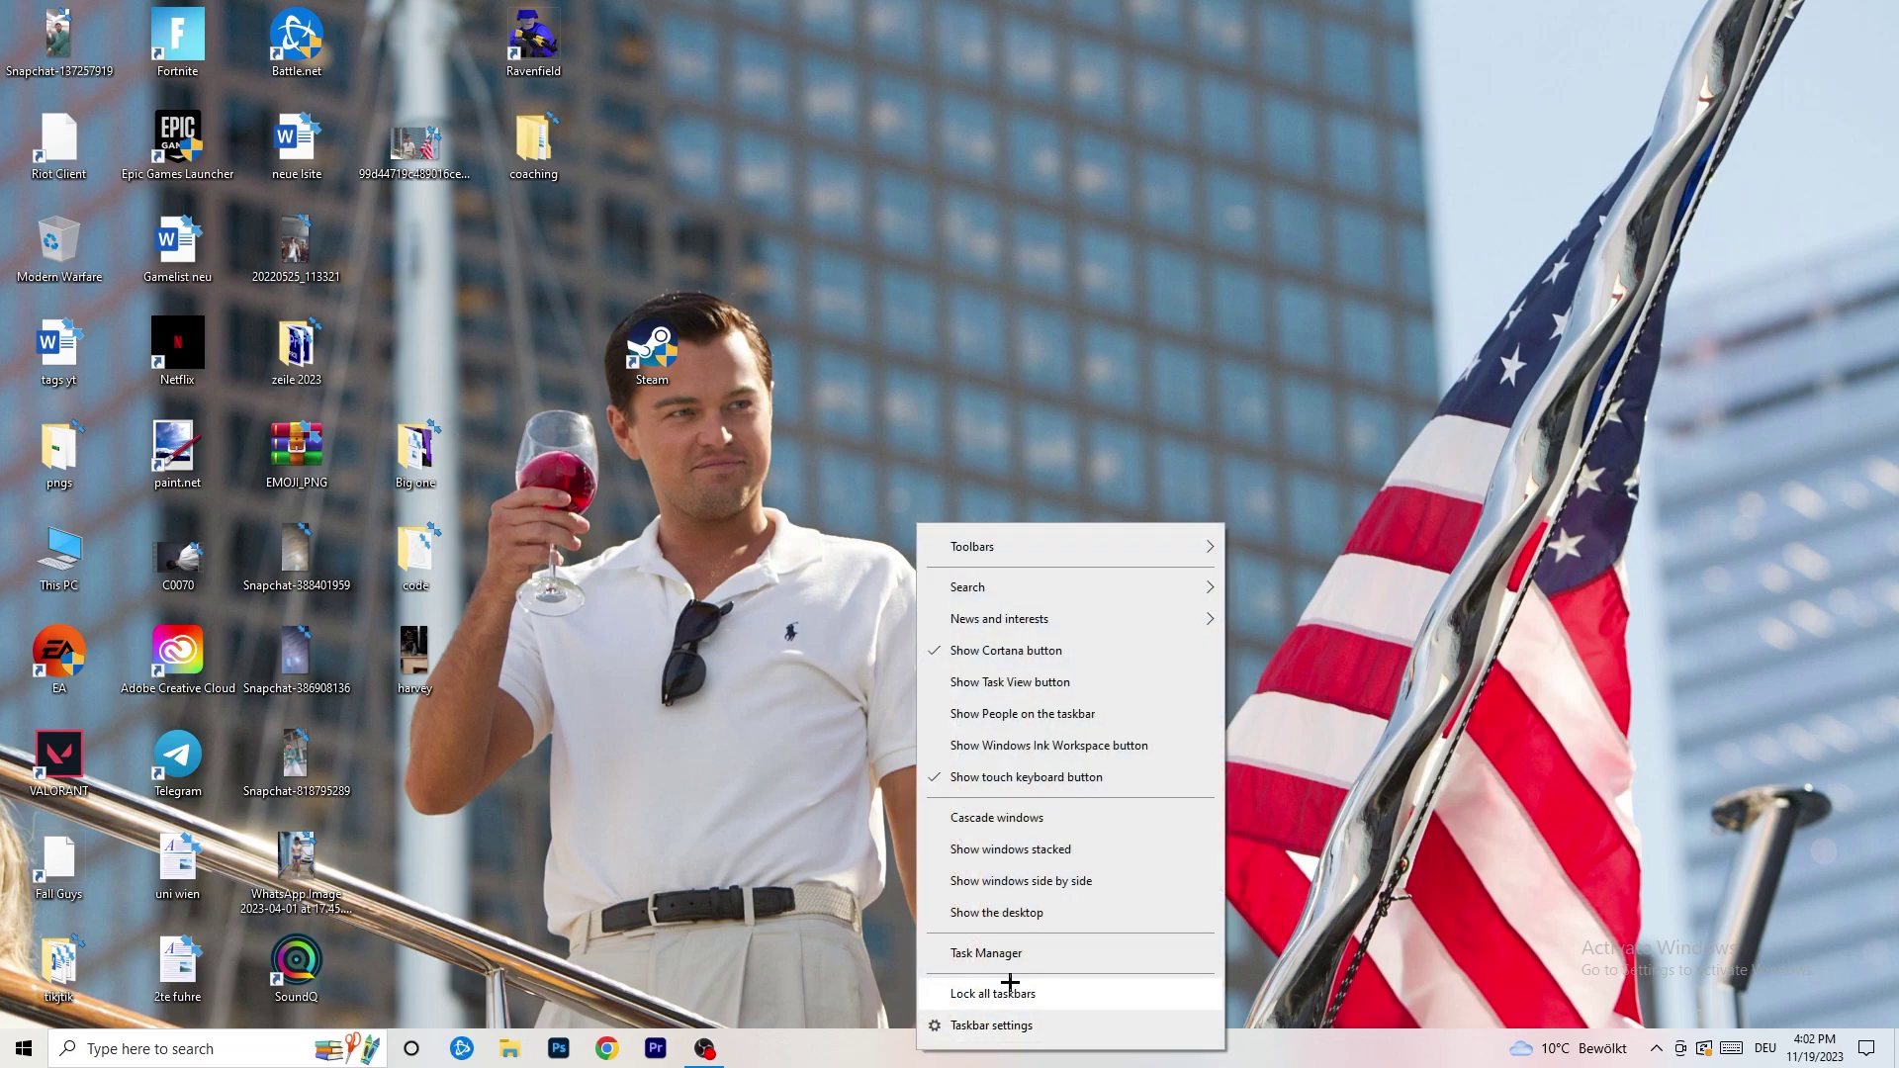
left_click(1021, 955)
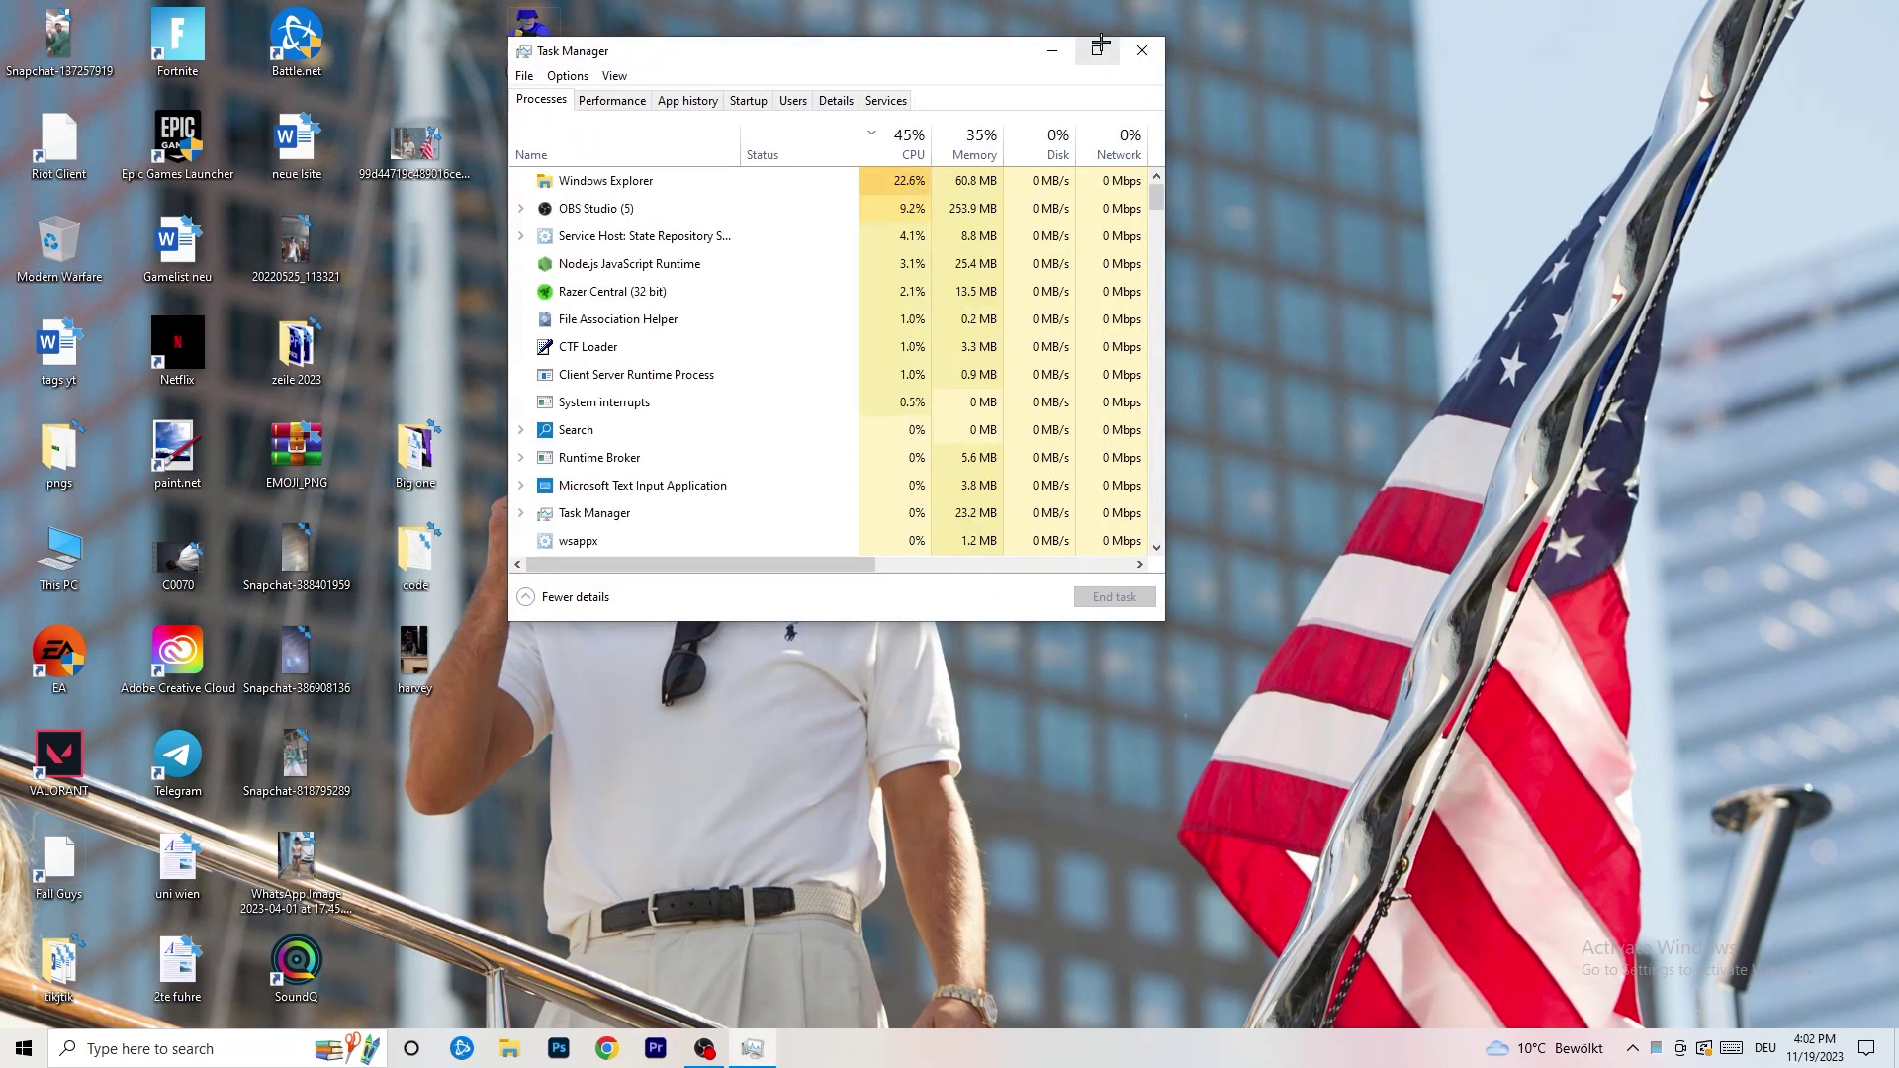
left_click(1096, 51)
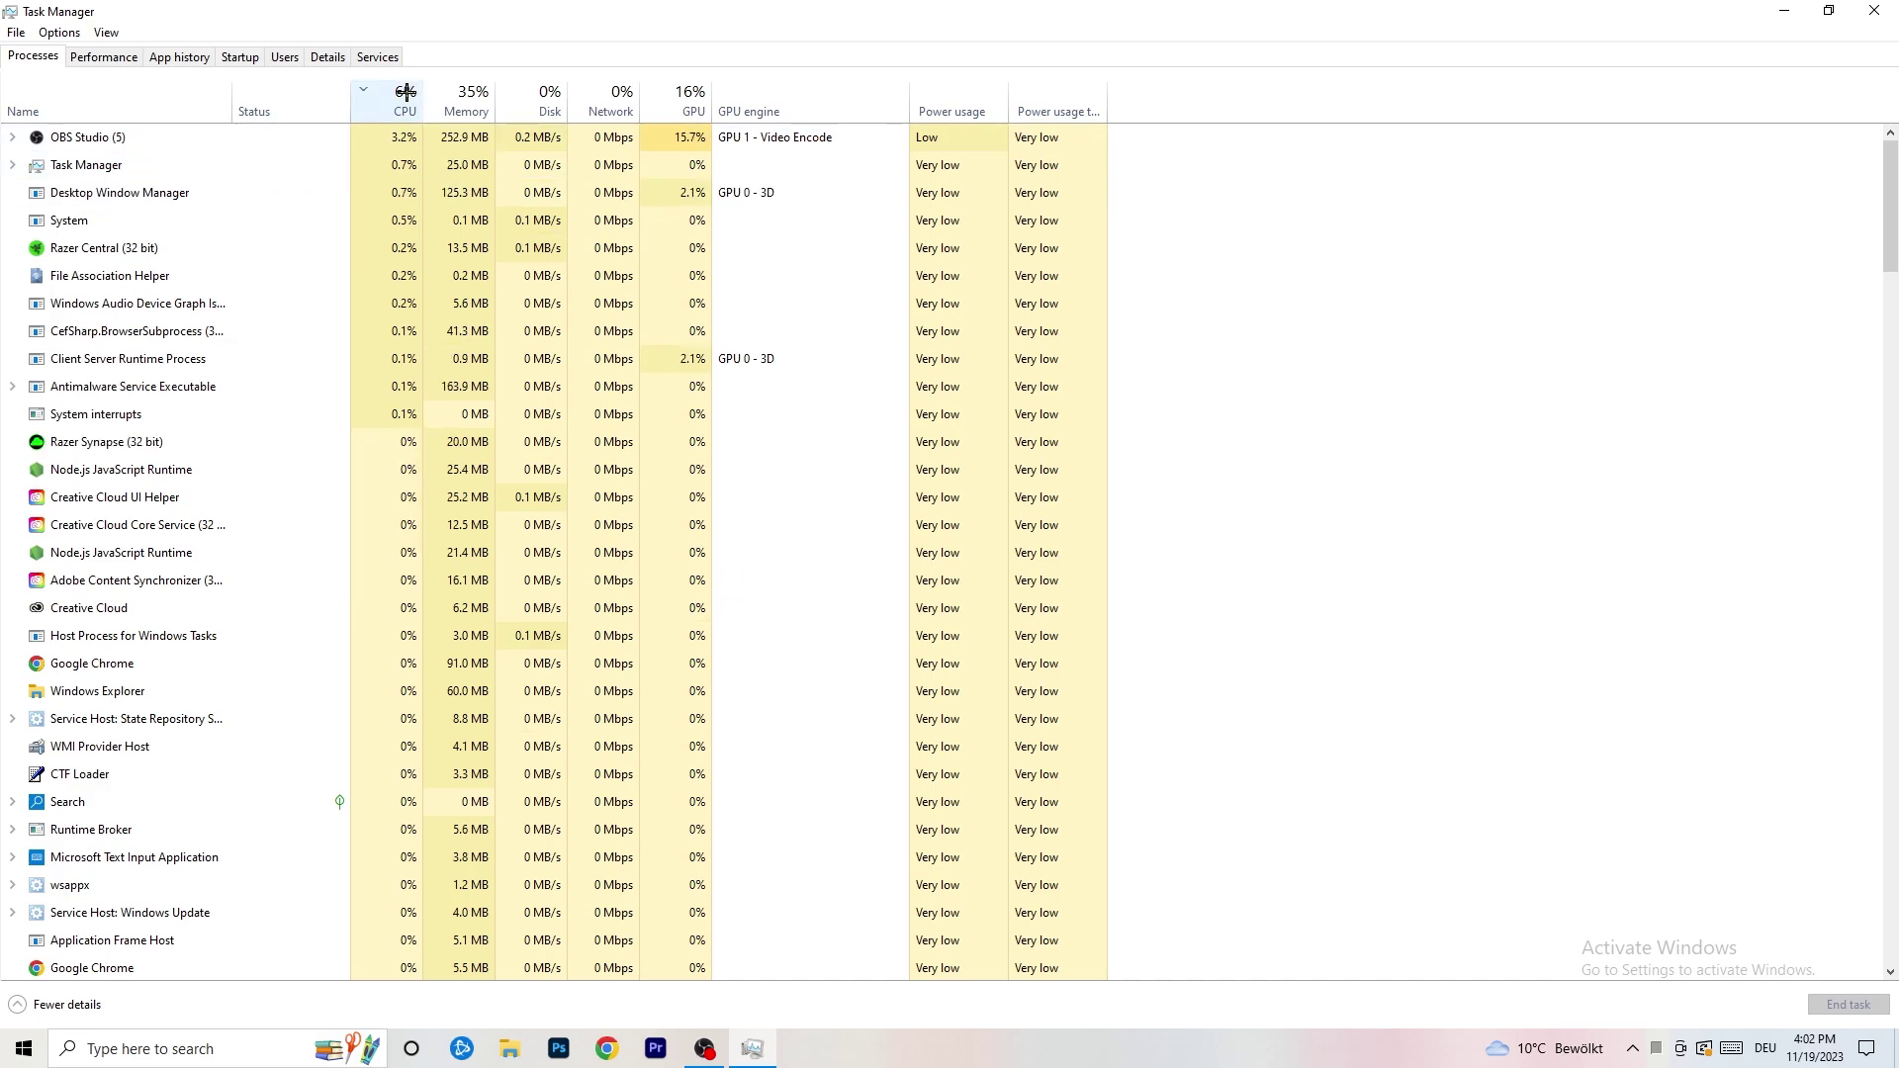
Sort processes by GPU, then CPU usage, checking OBS Studio, and switch to Details.
left_click(689, 94)
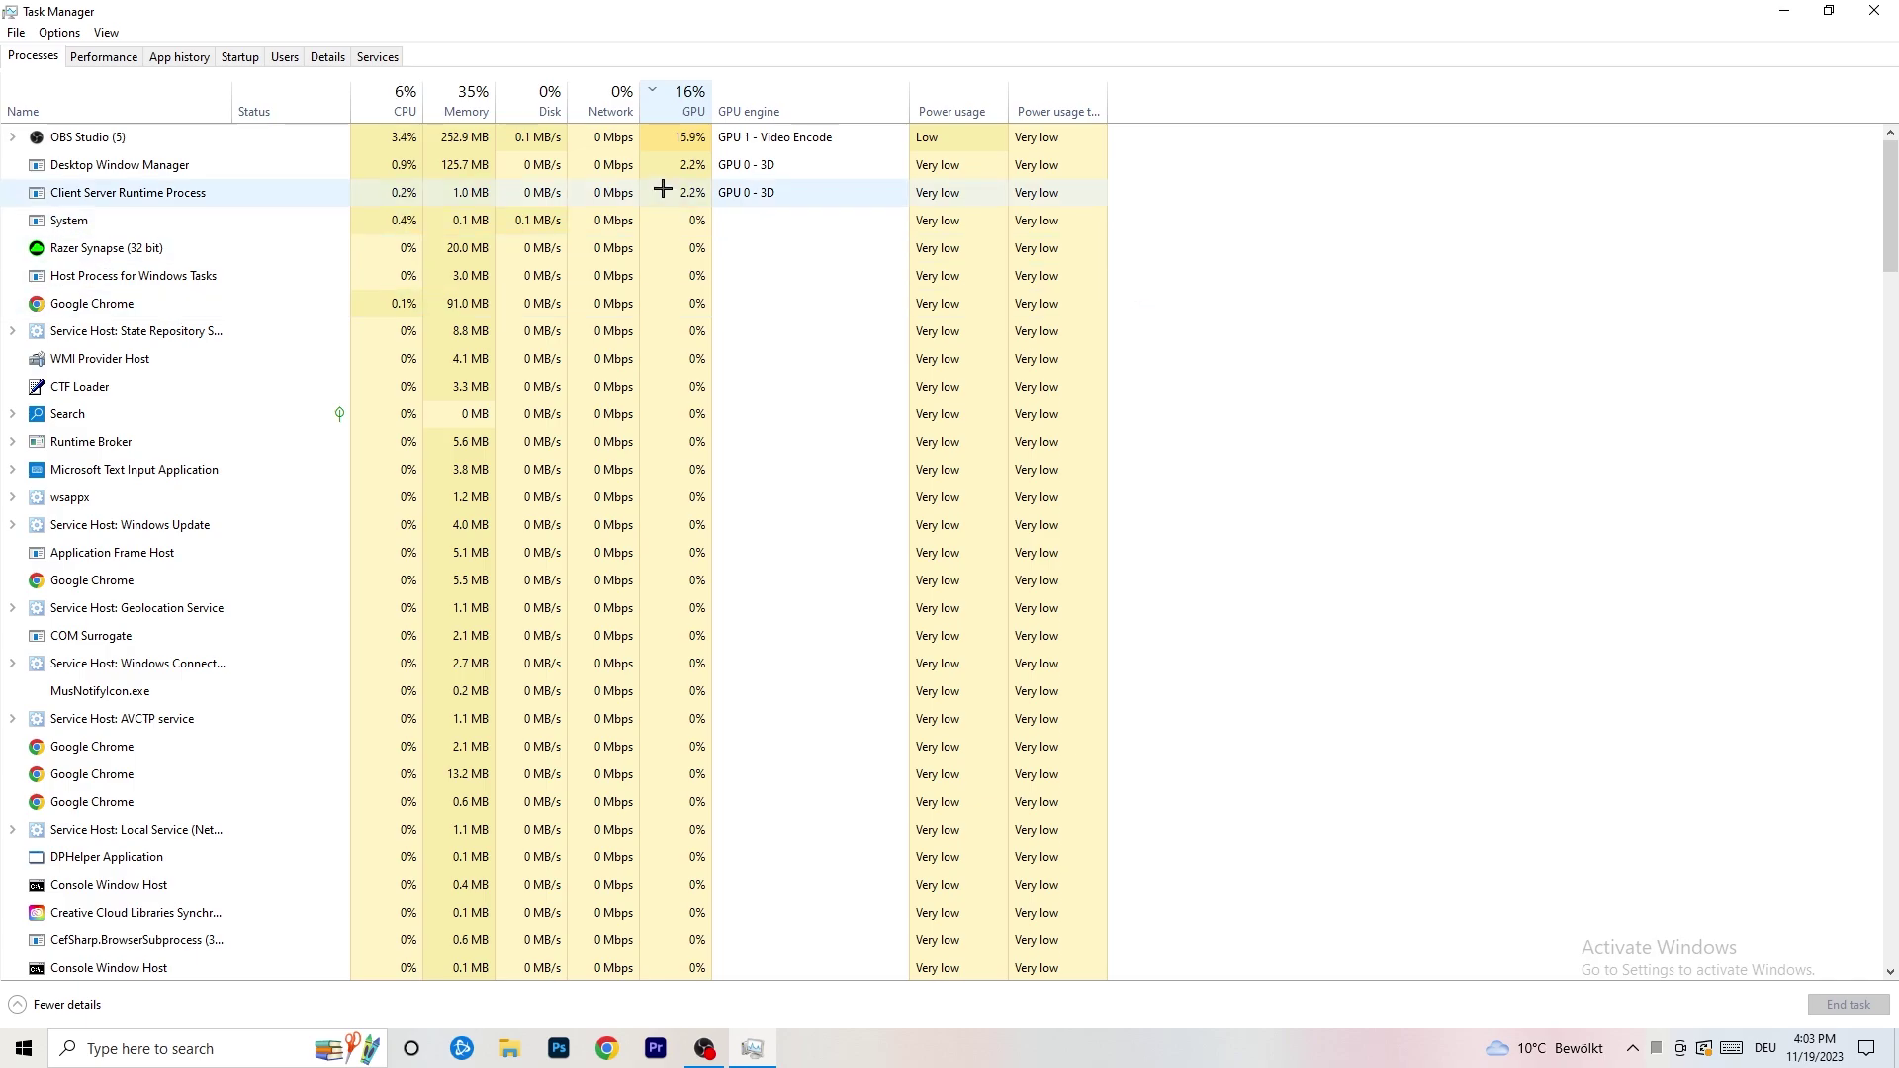
right_click(690, 140)
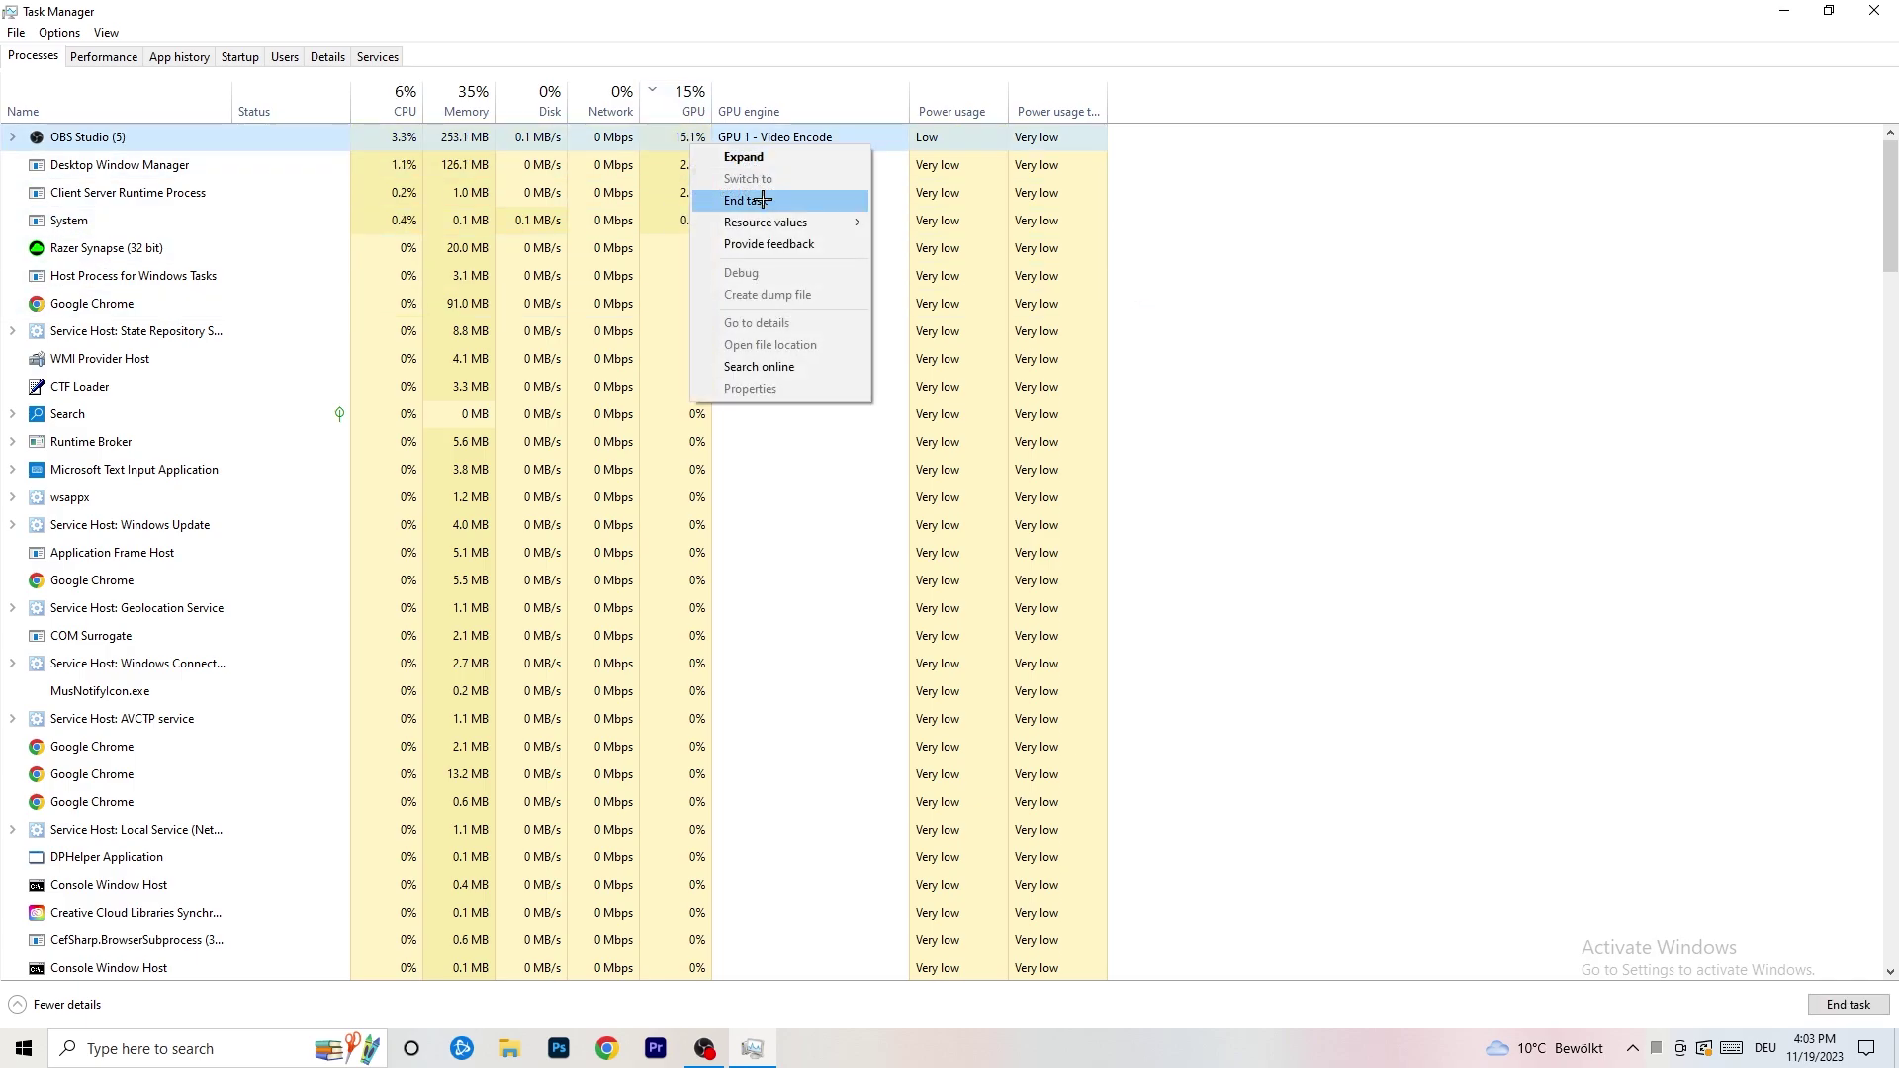
left_click(1553, 179)
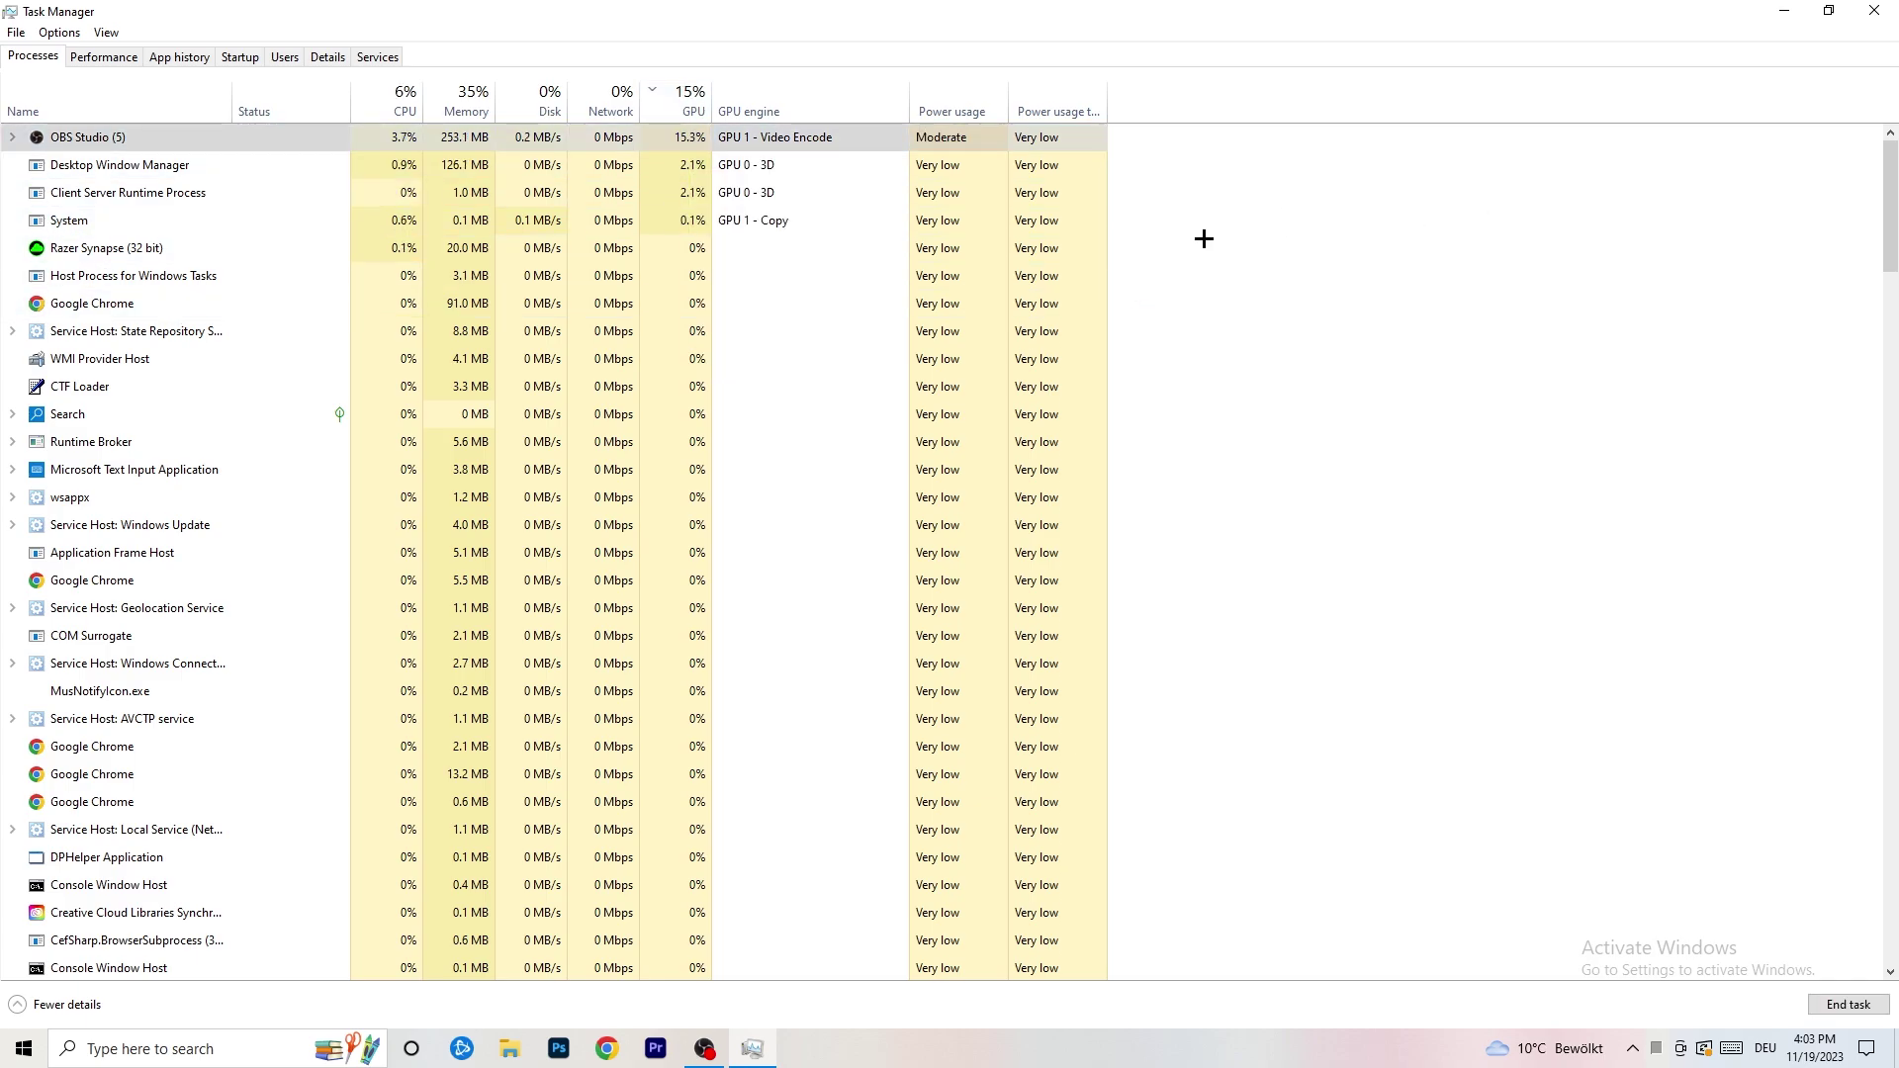
left_click(414, 91)
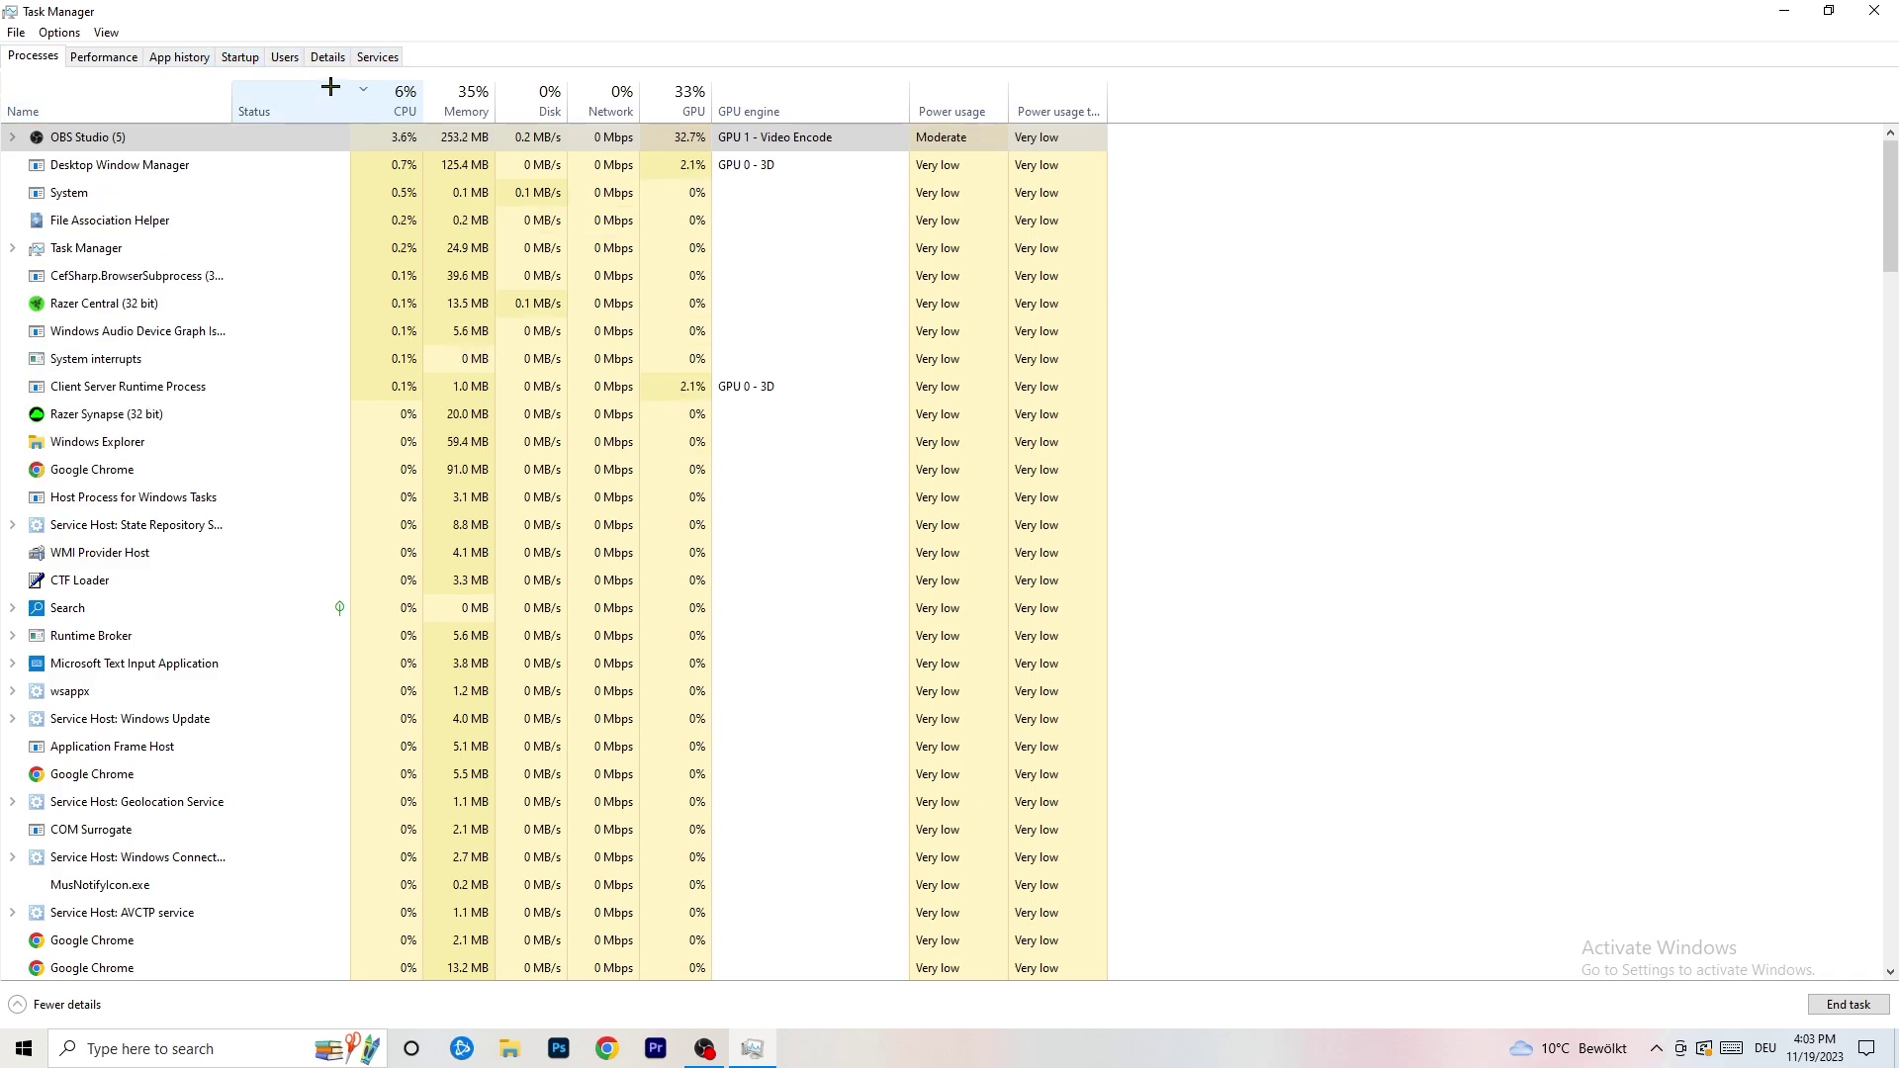
left_click(329, 55)
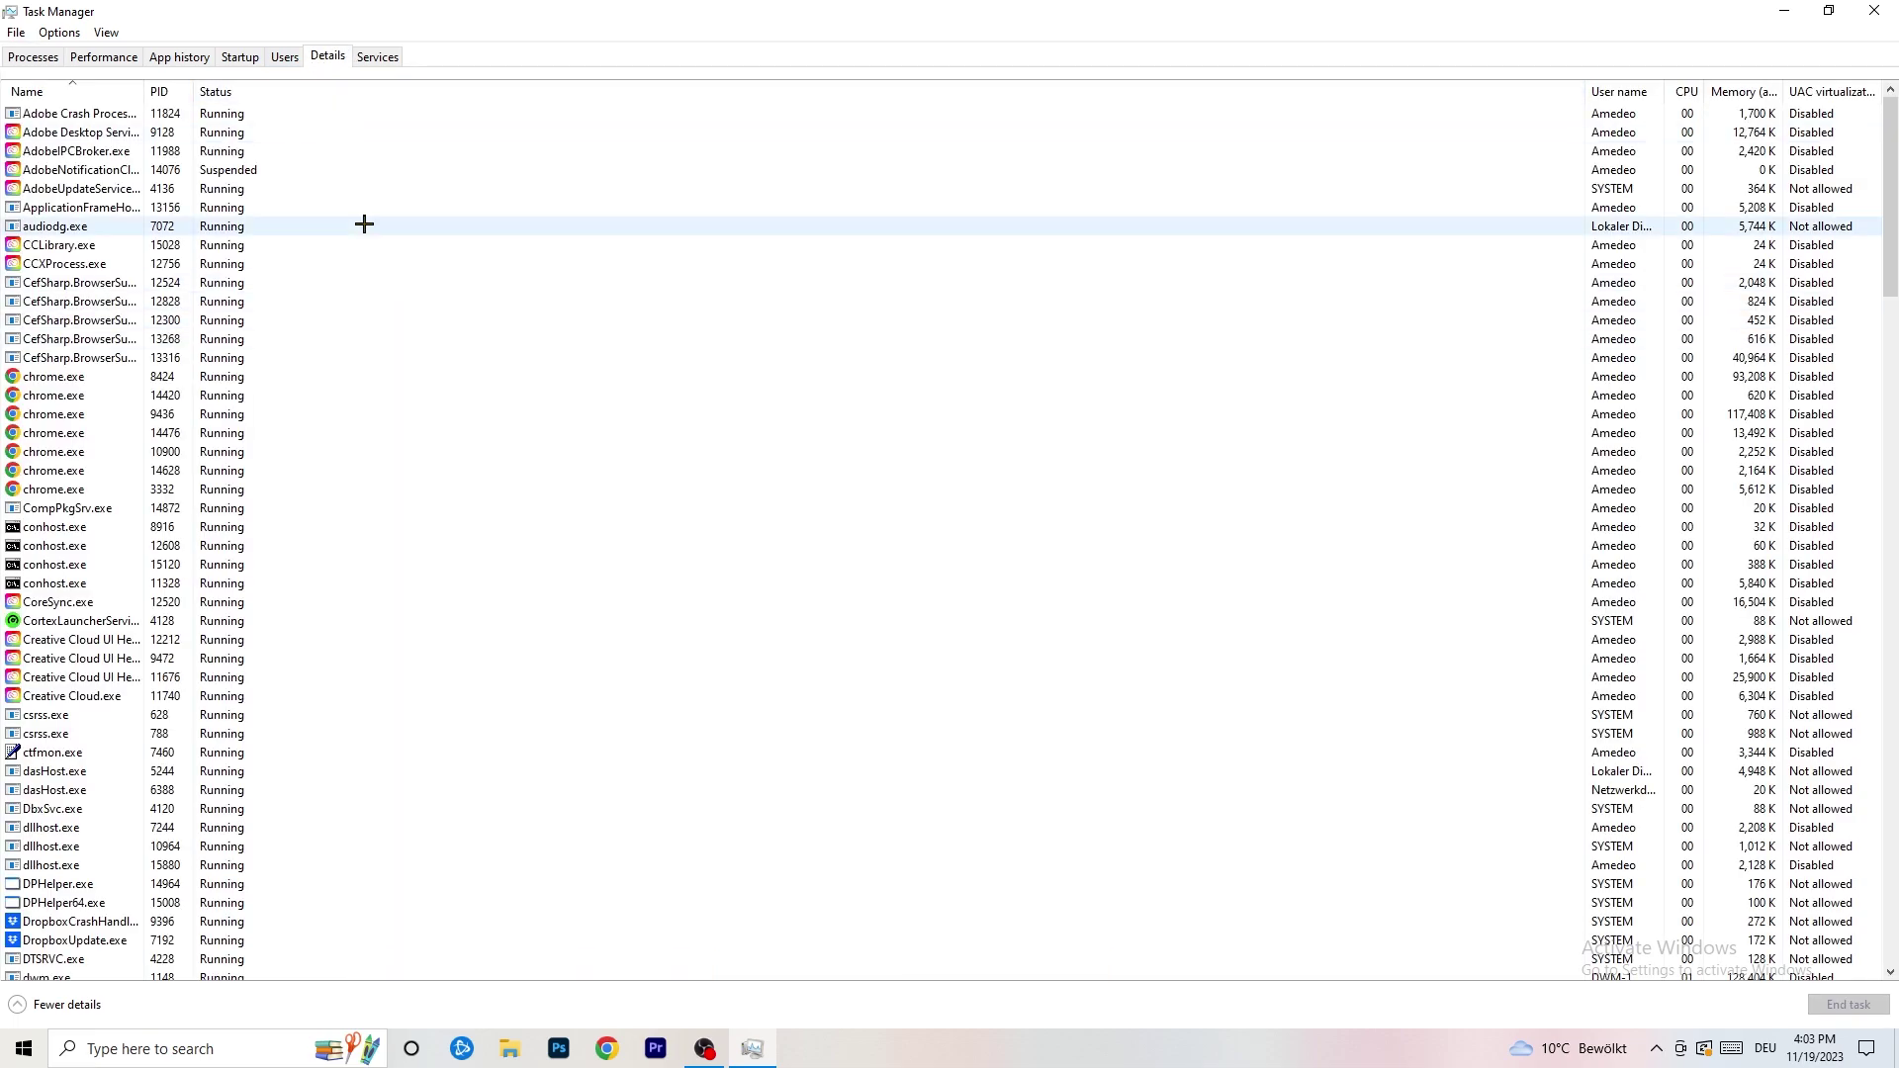
Inspect Set priority options for Creative Cloud UI Helper, then view the Startup list.
scroll(284, 515, "down", 5)
scroll(307, 465, "up", 5)
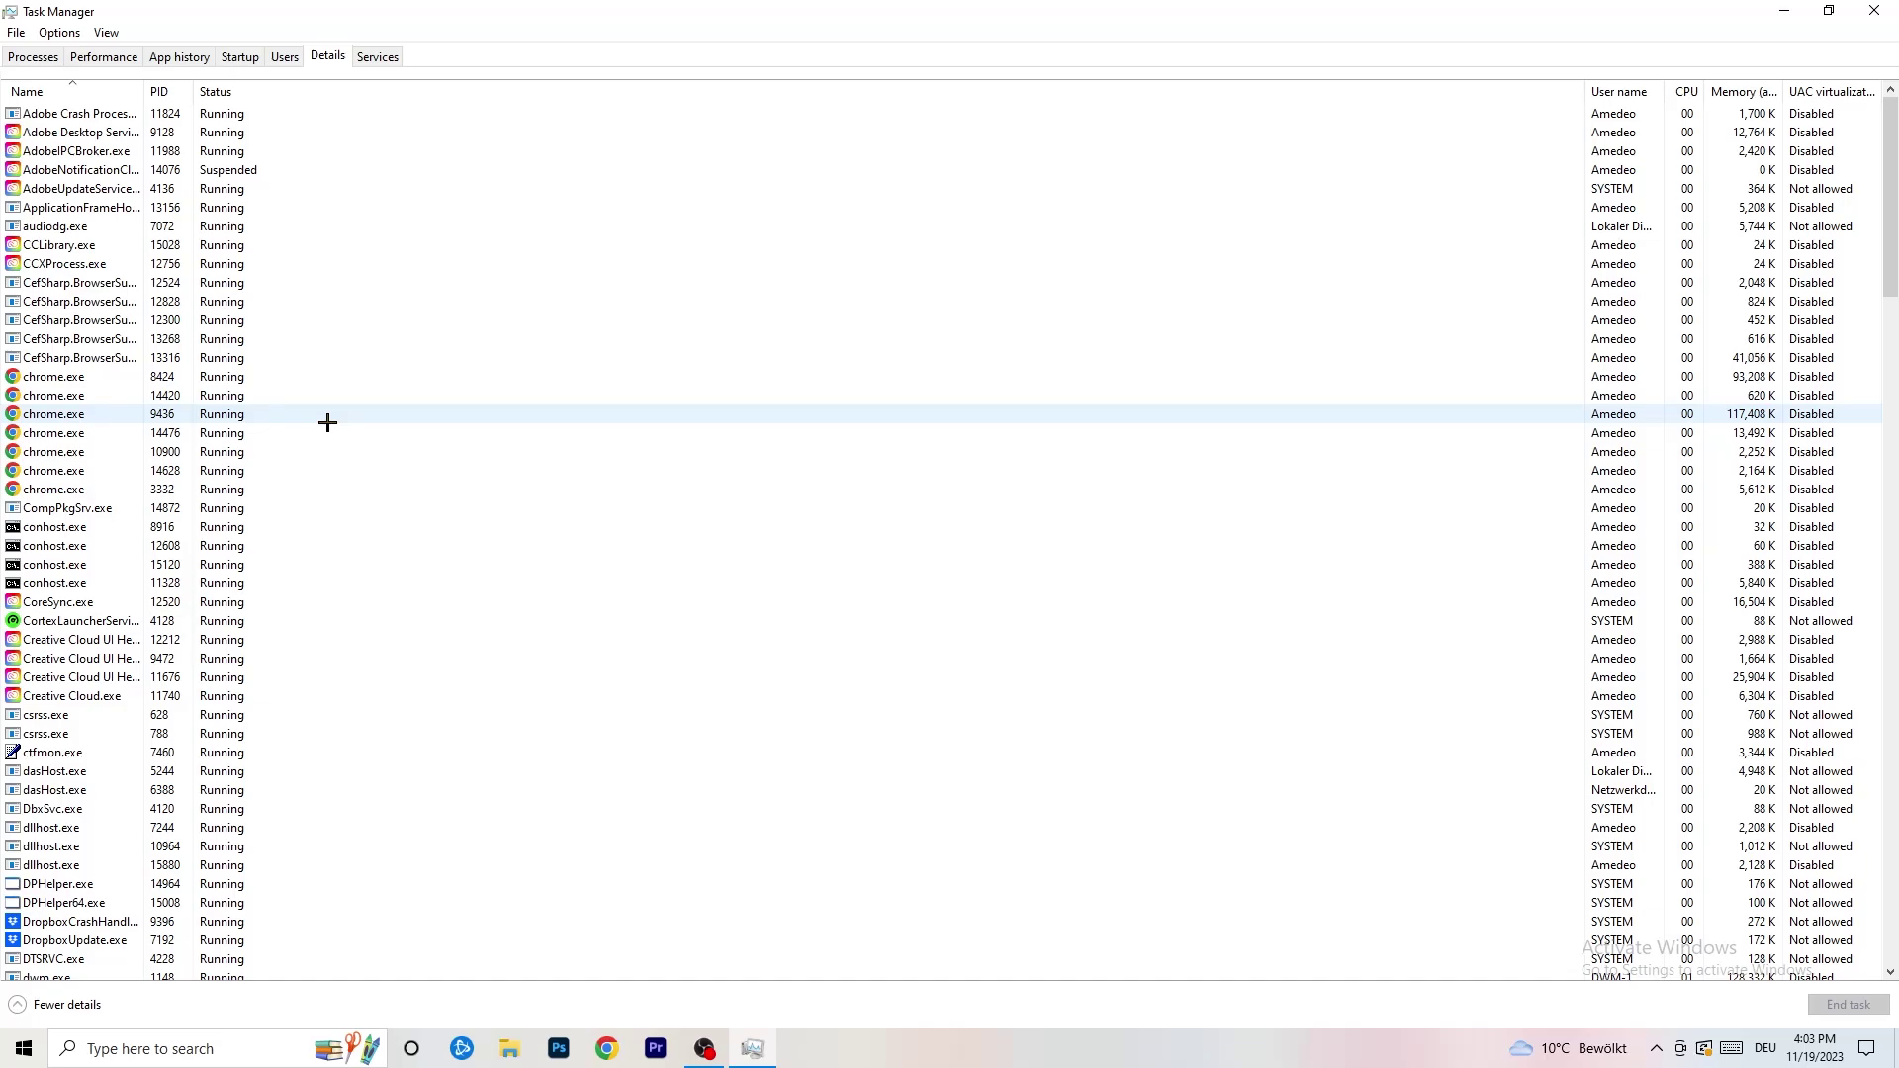
scroll(94, 519, "down", 3)
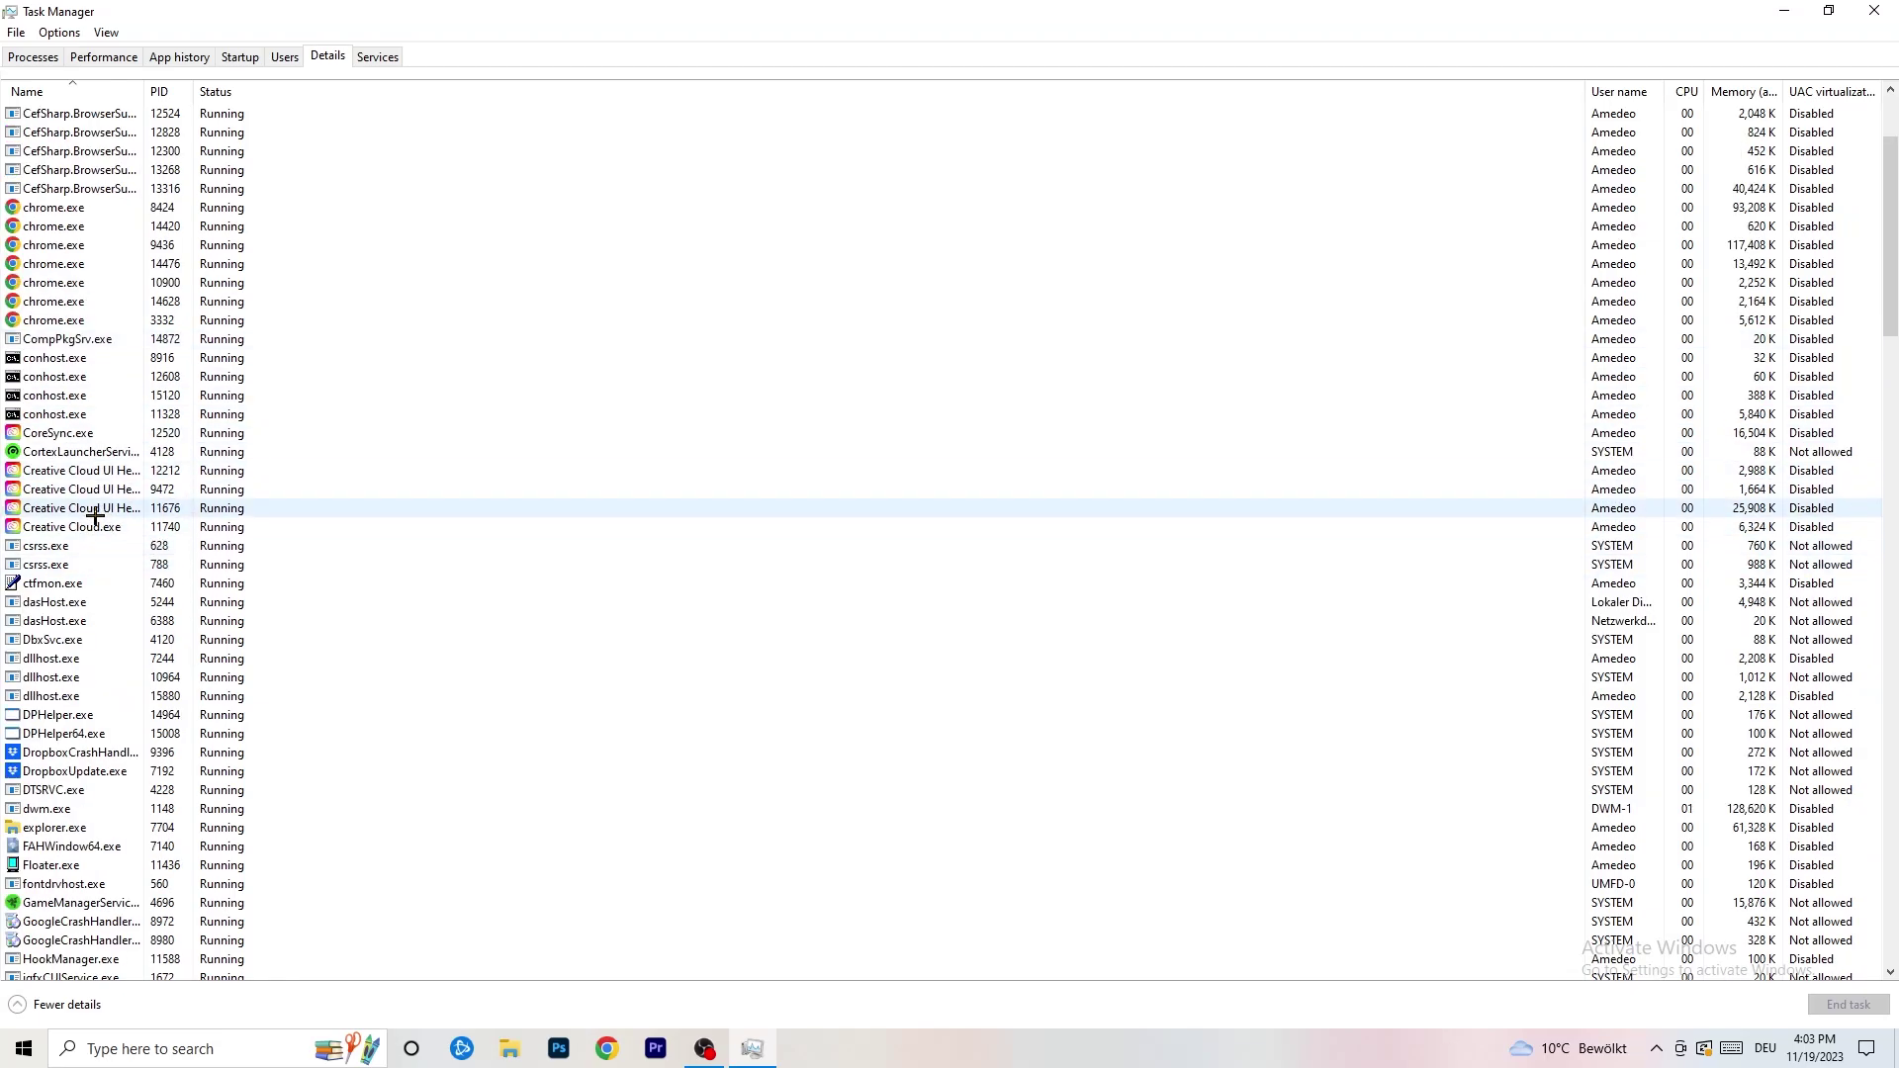
left_click(79, 509)
right_click(79, 508)
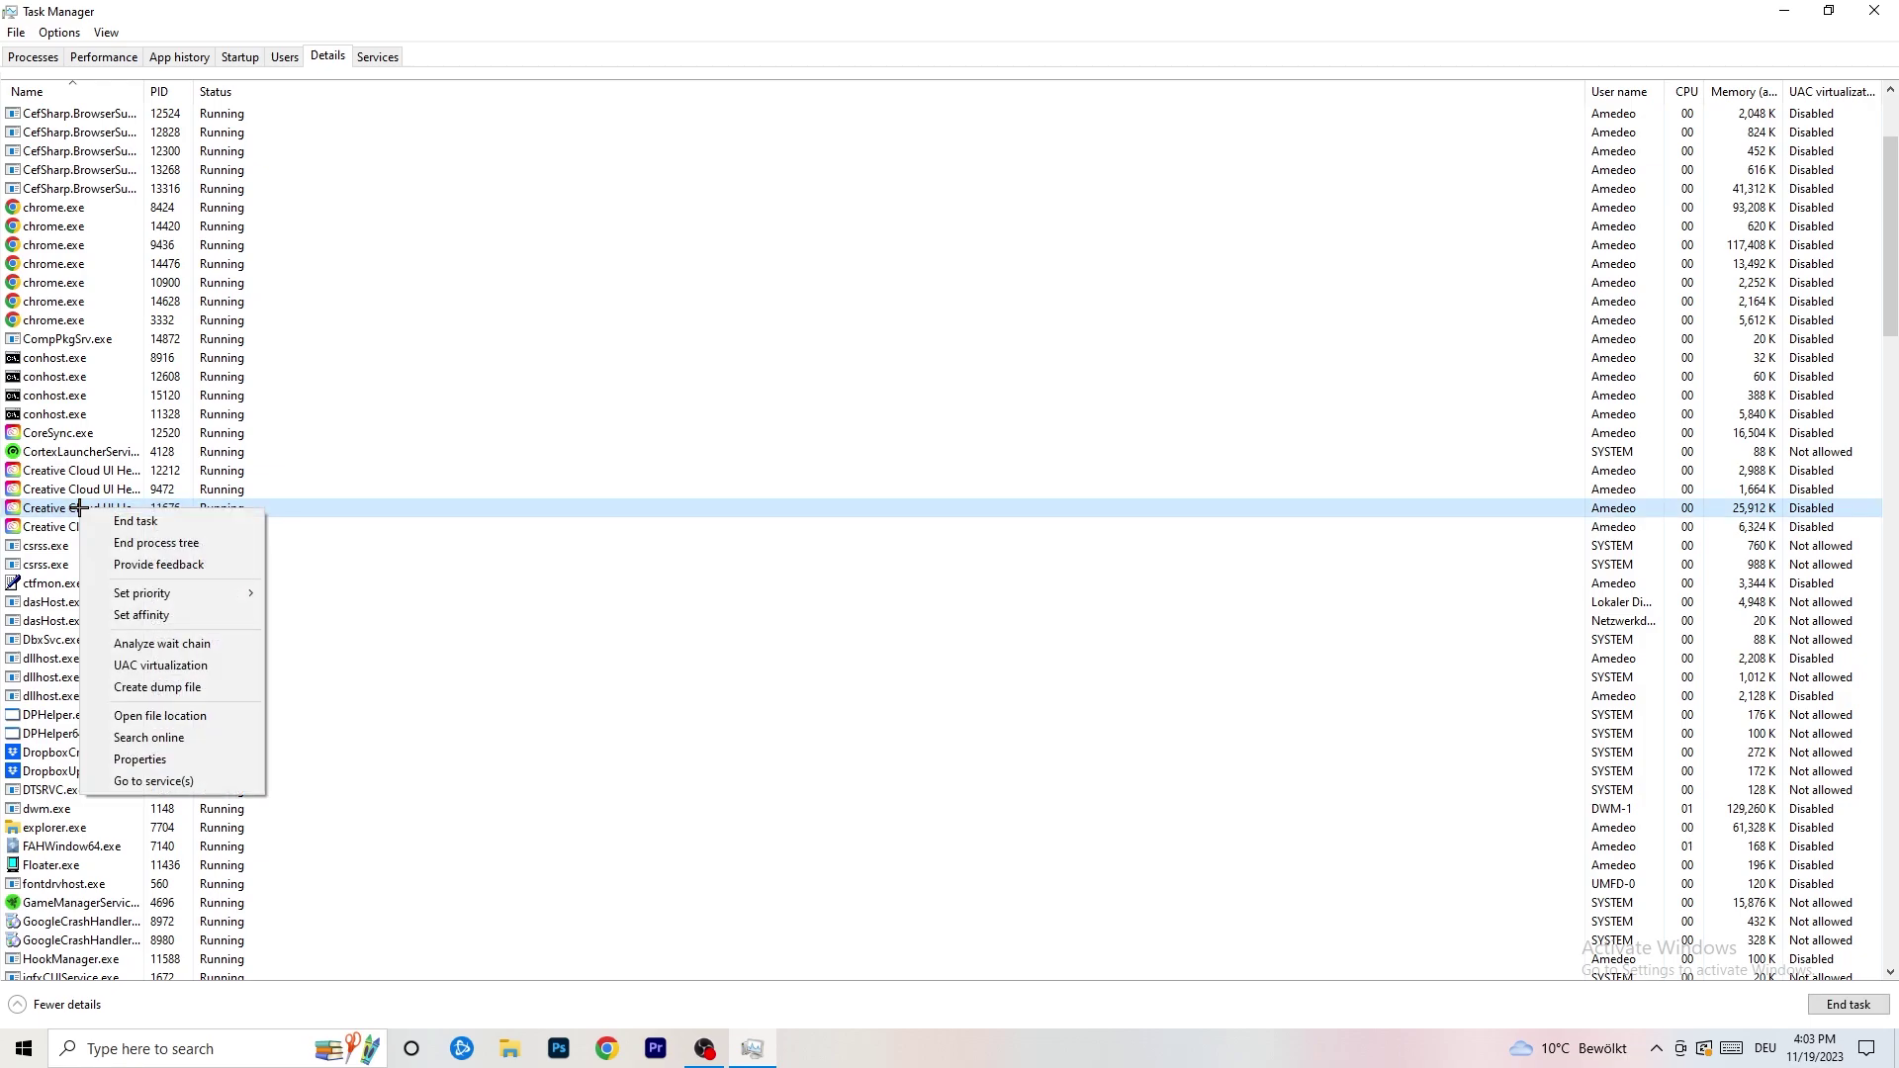
mouse_move(161, 592)
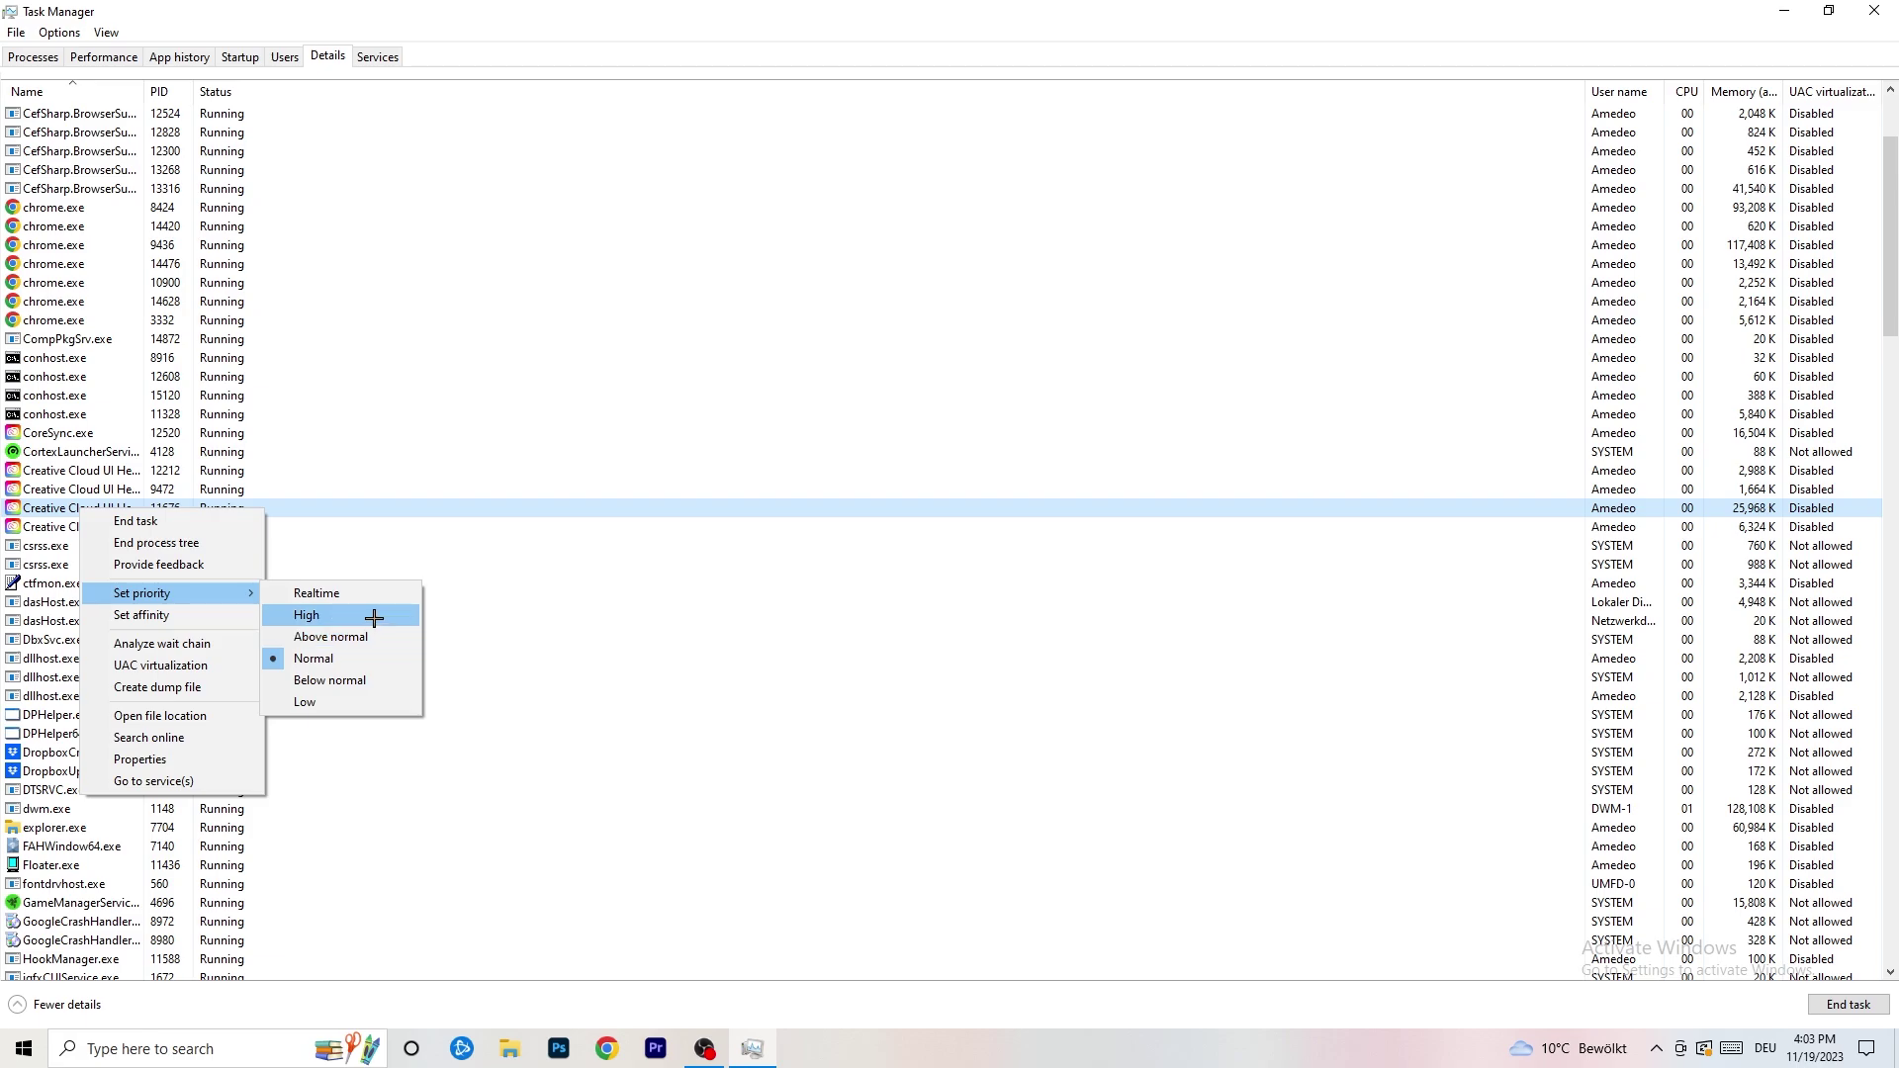
left_click(258, 60)
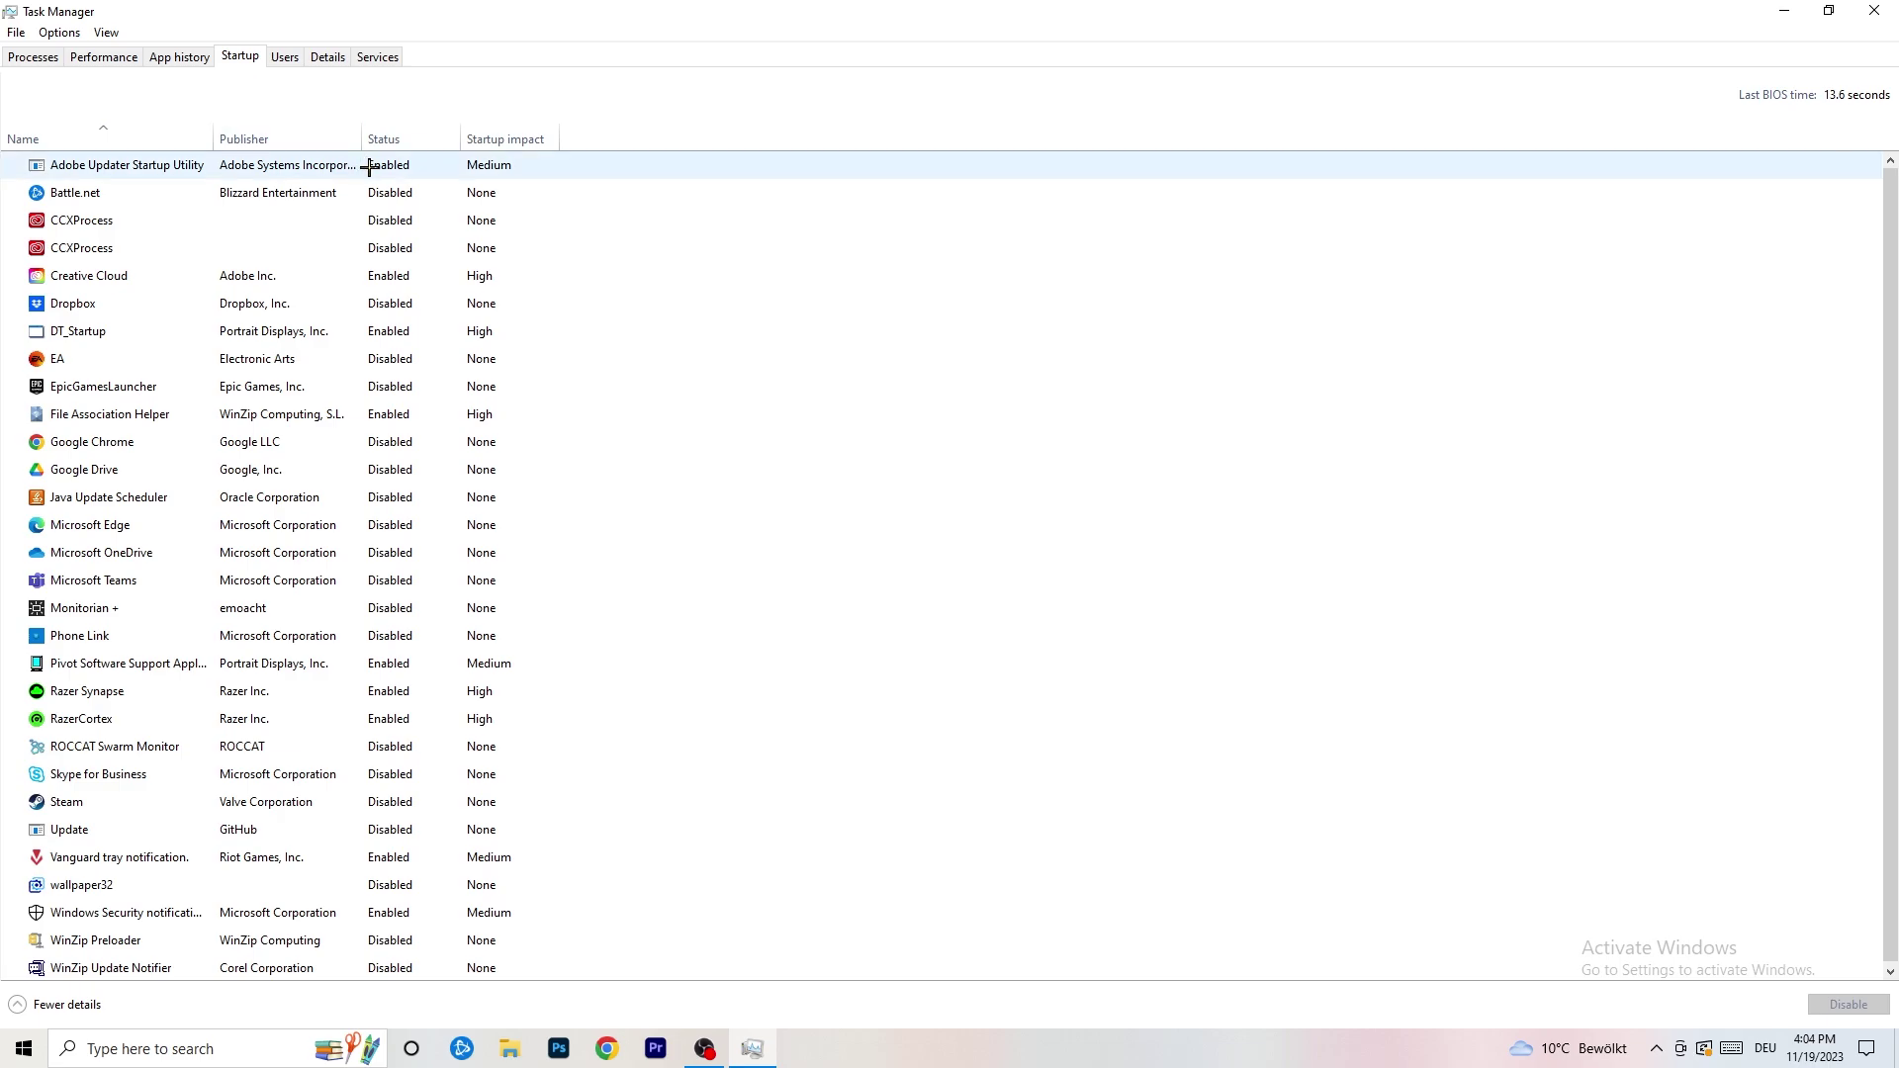
Leave DT_Startup enabled and minimize Task Manager.
right_click(432, 324)
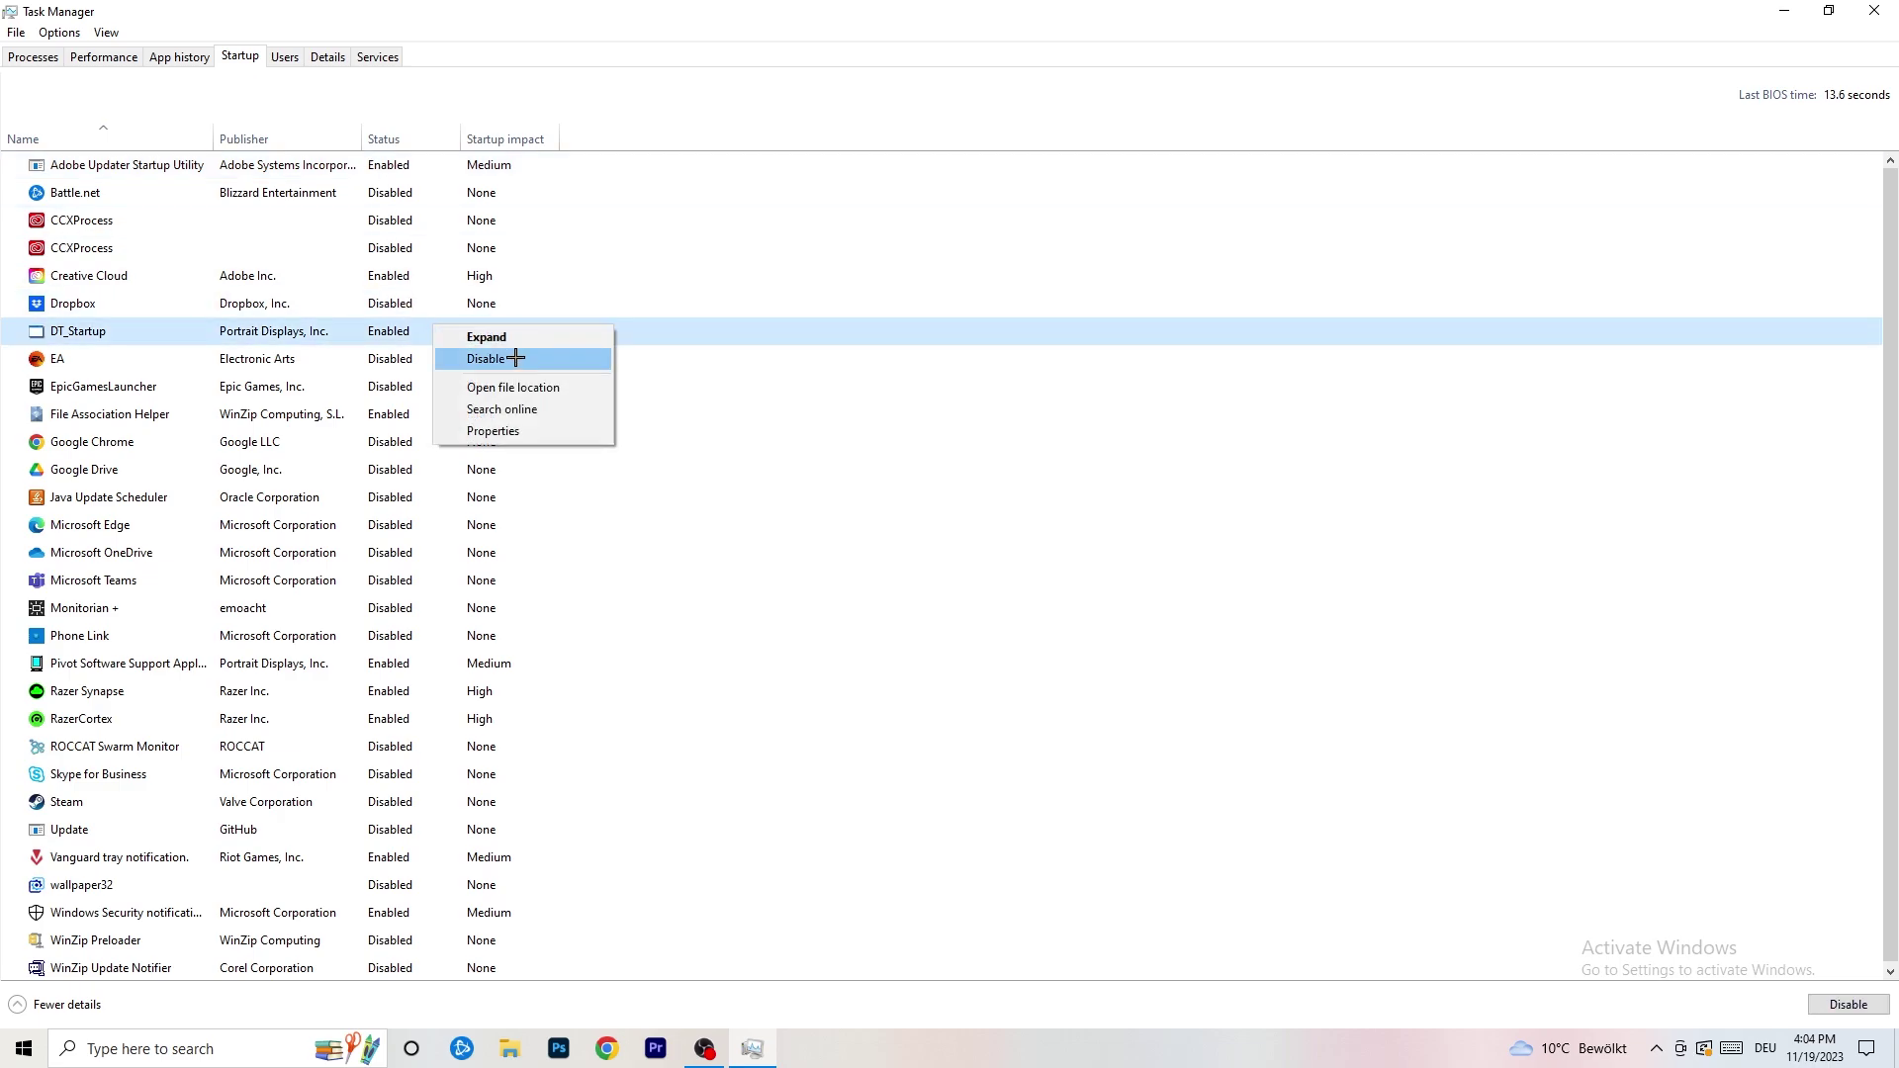
left_click(1067, 96)
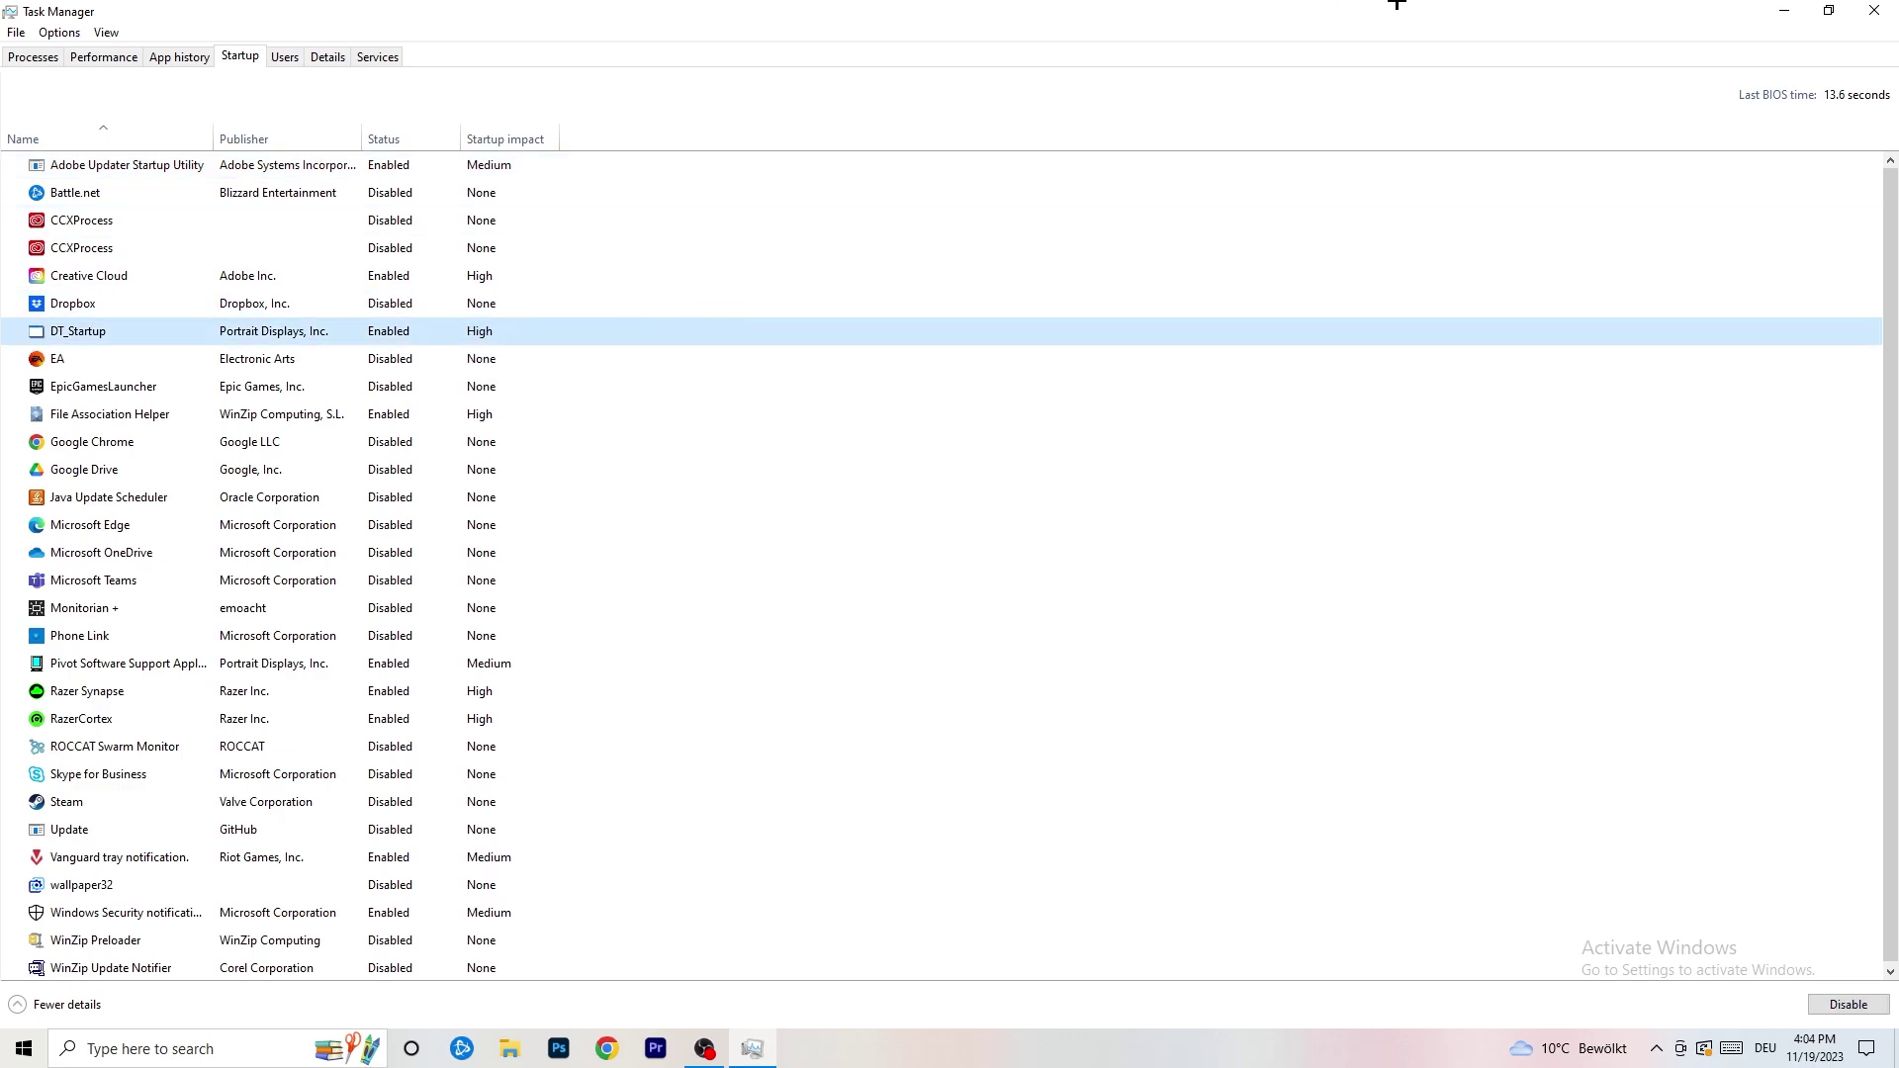
left_click(1790, 6)
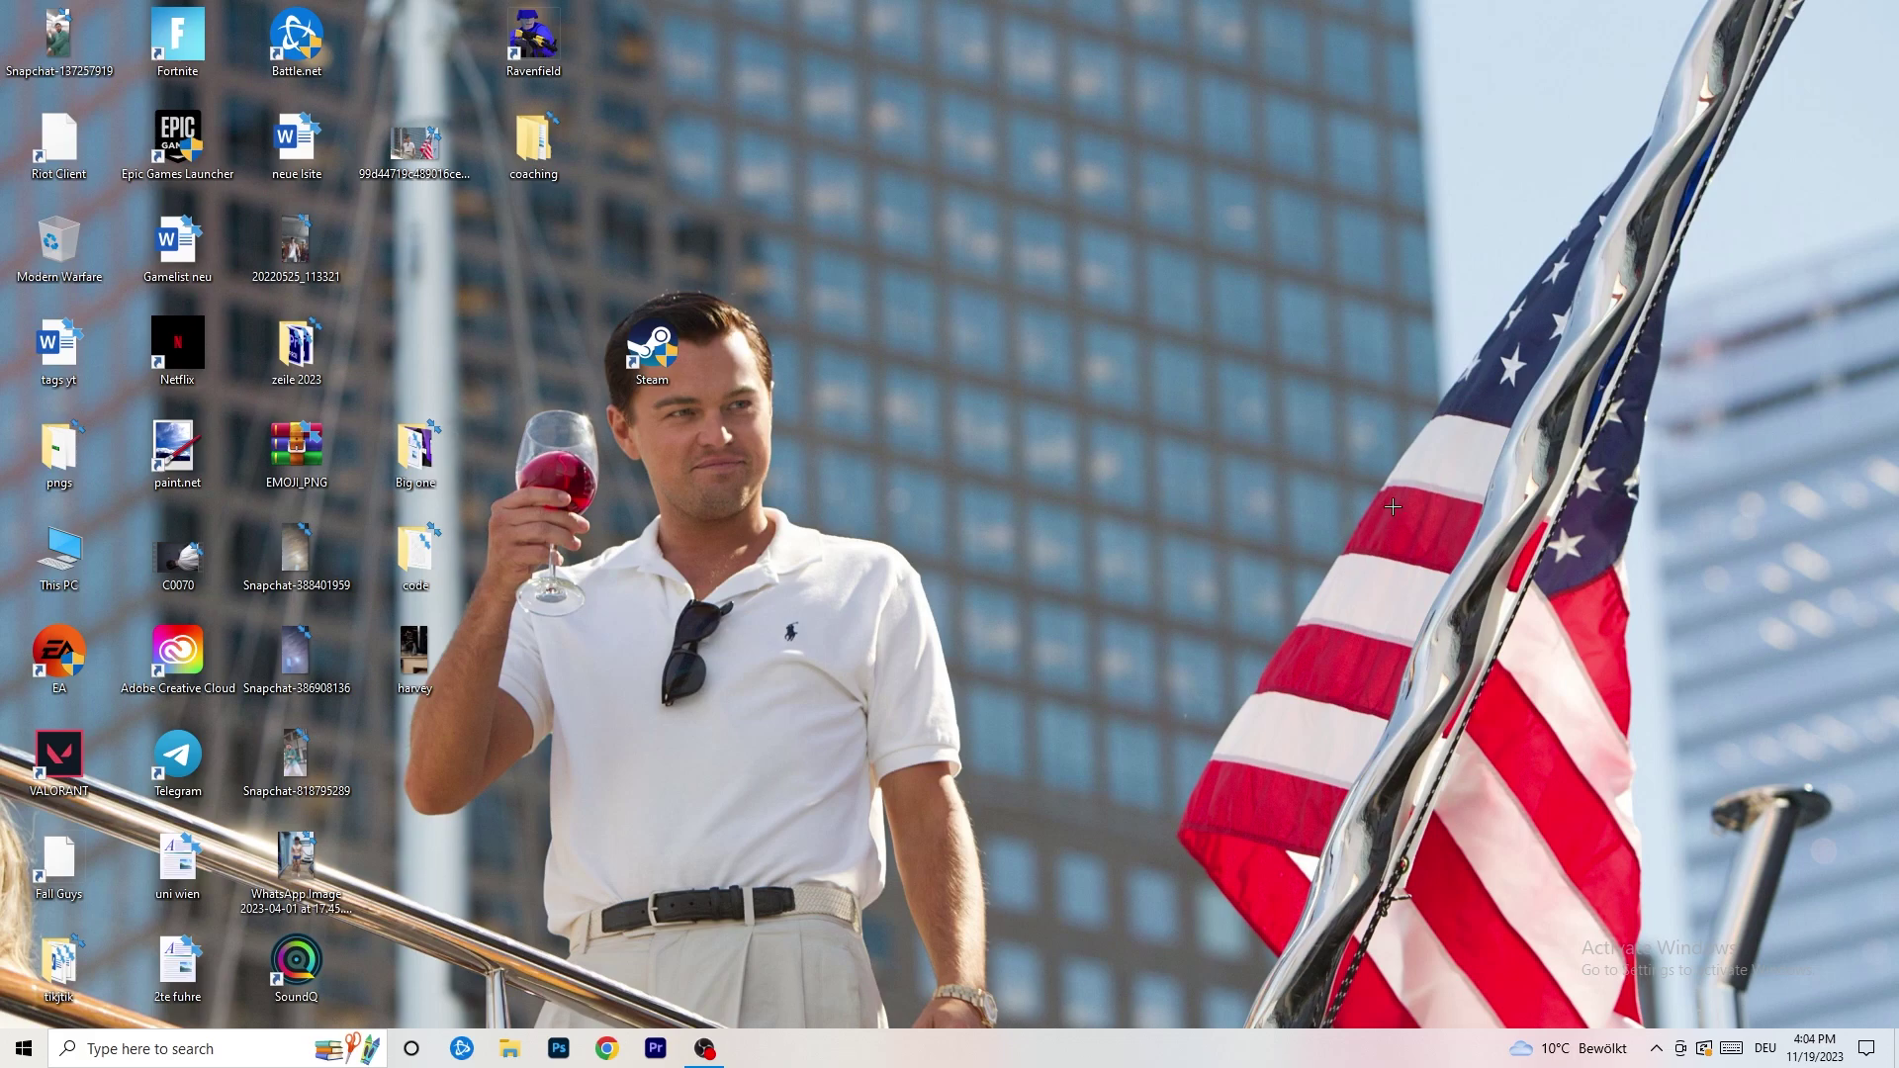
Open Windows Settings at the System category.
left_click(6, 1061)
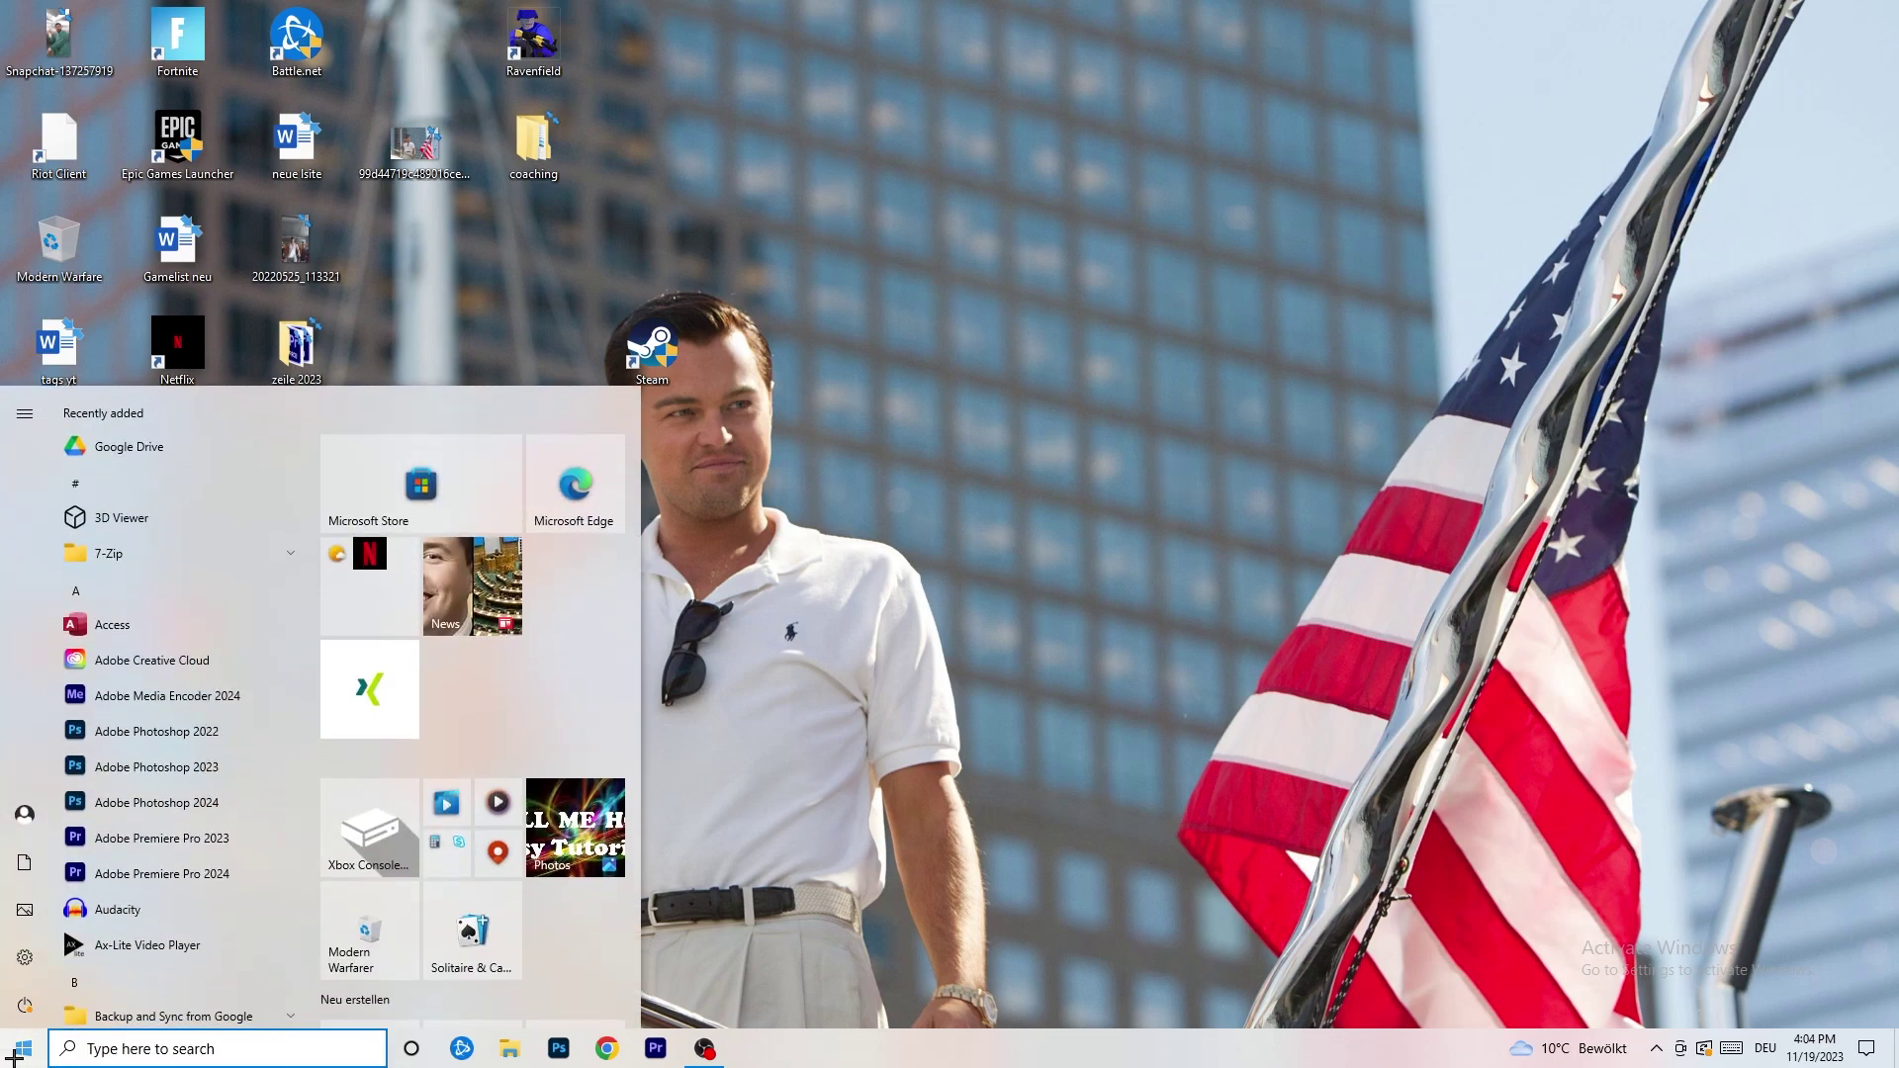
left_click(25, 956)
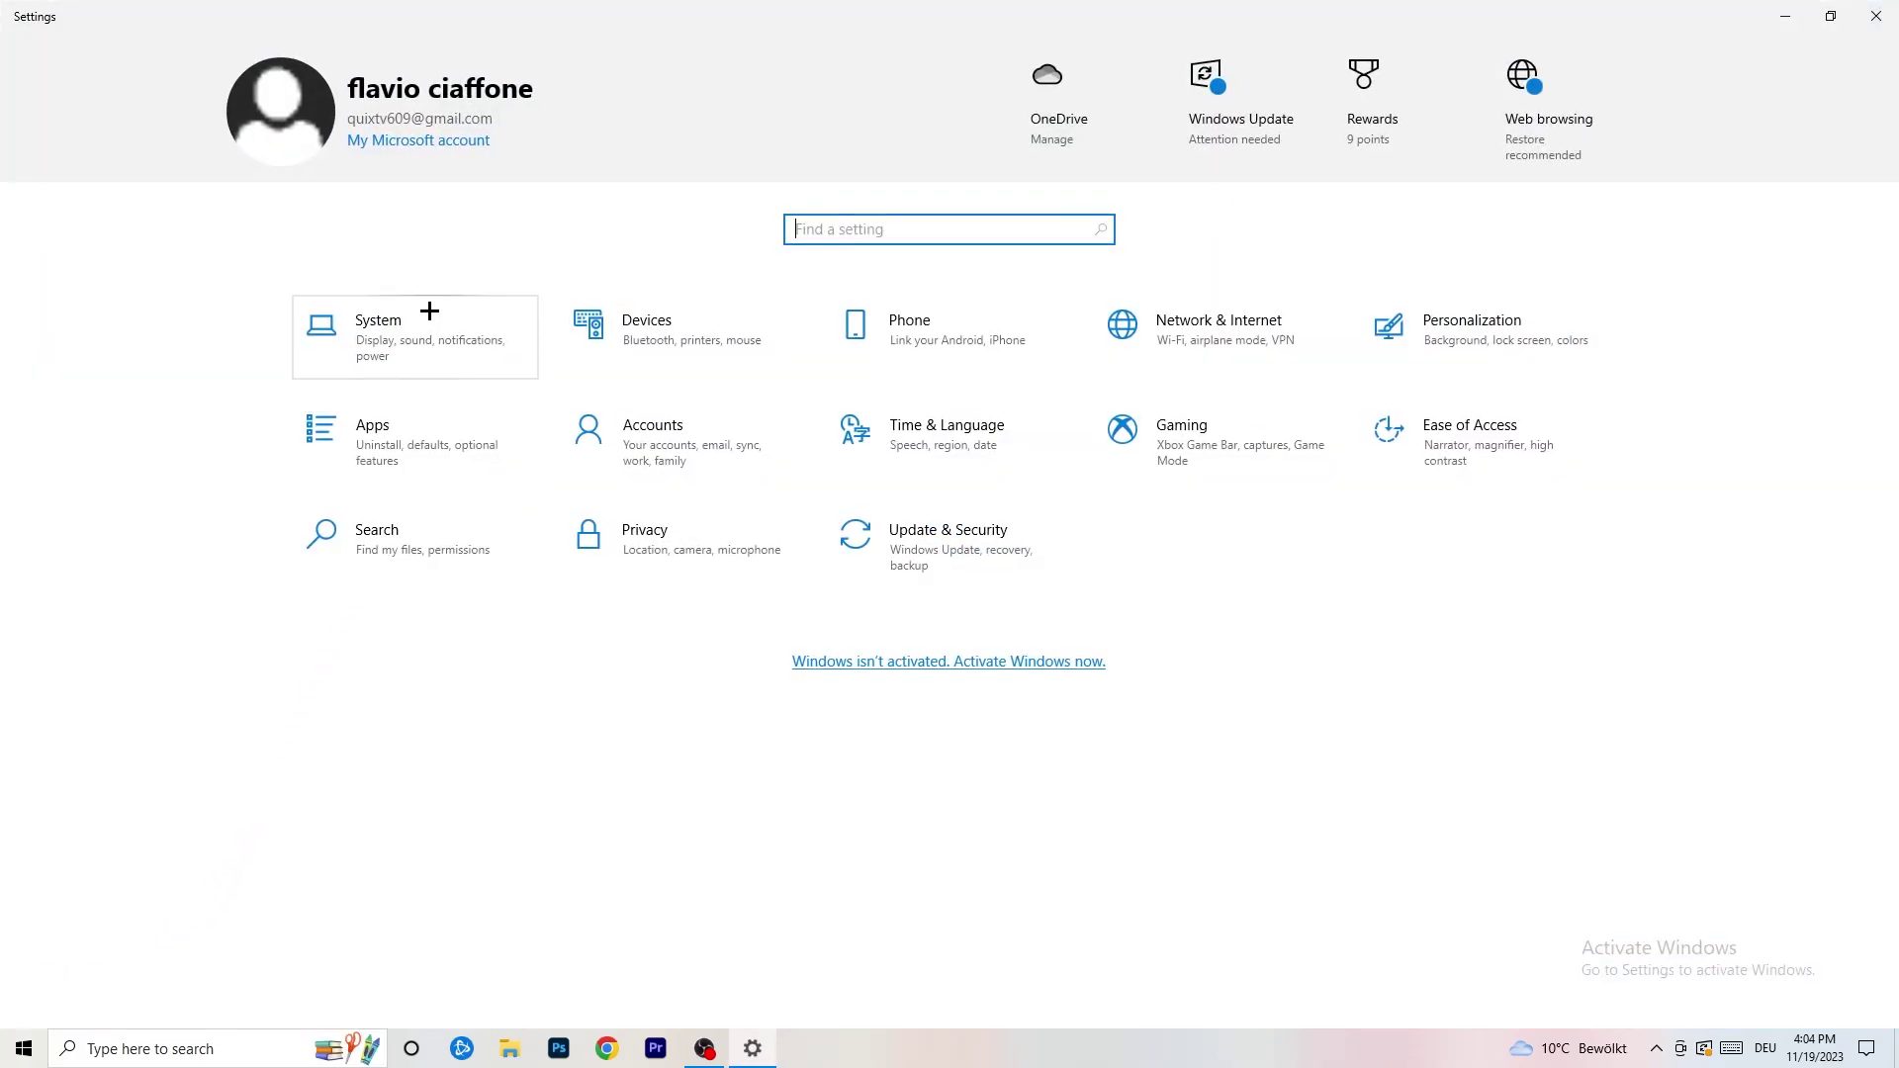
left_click(447, 319)
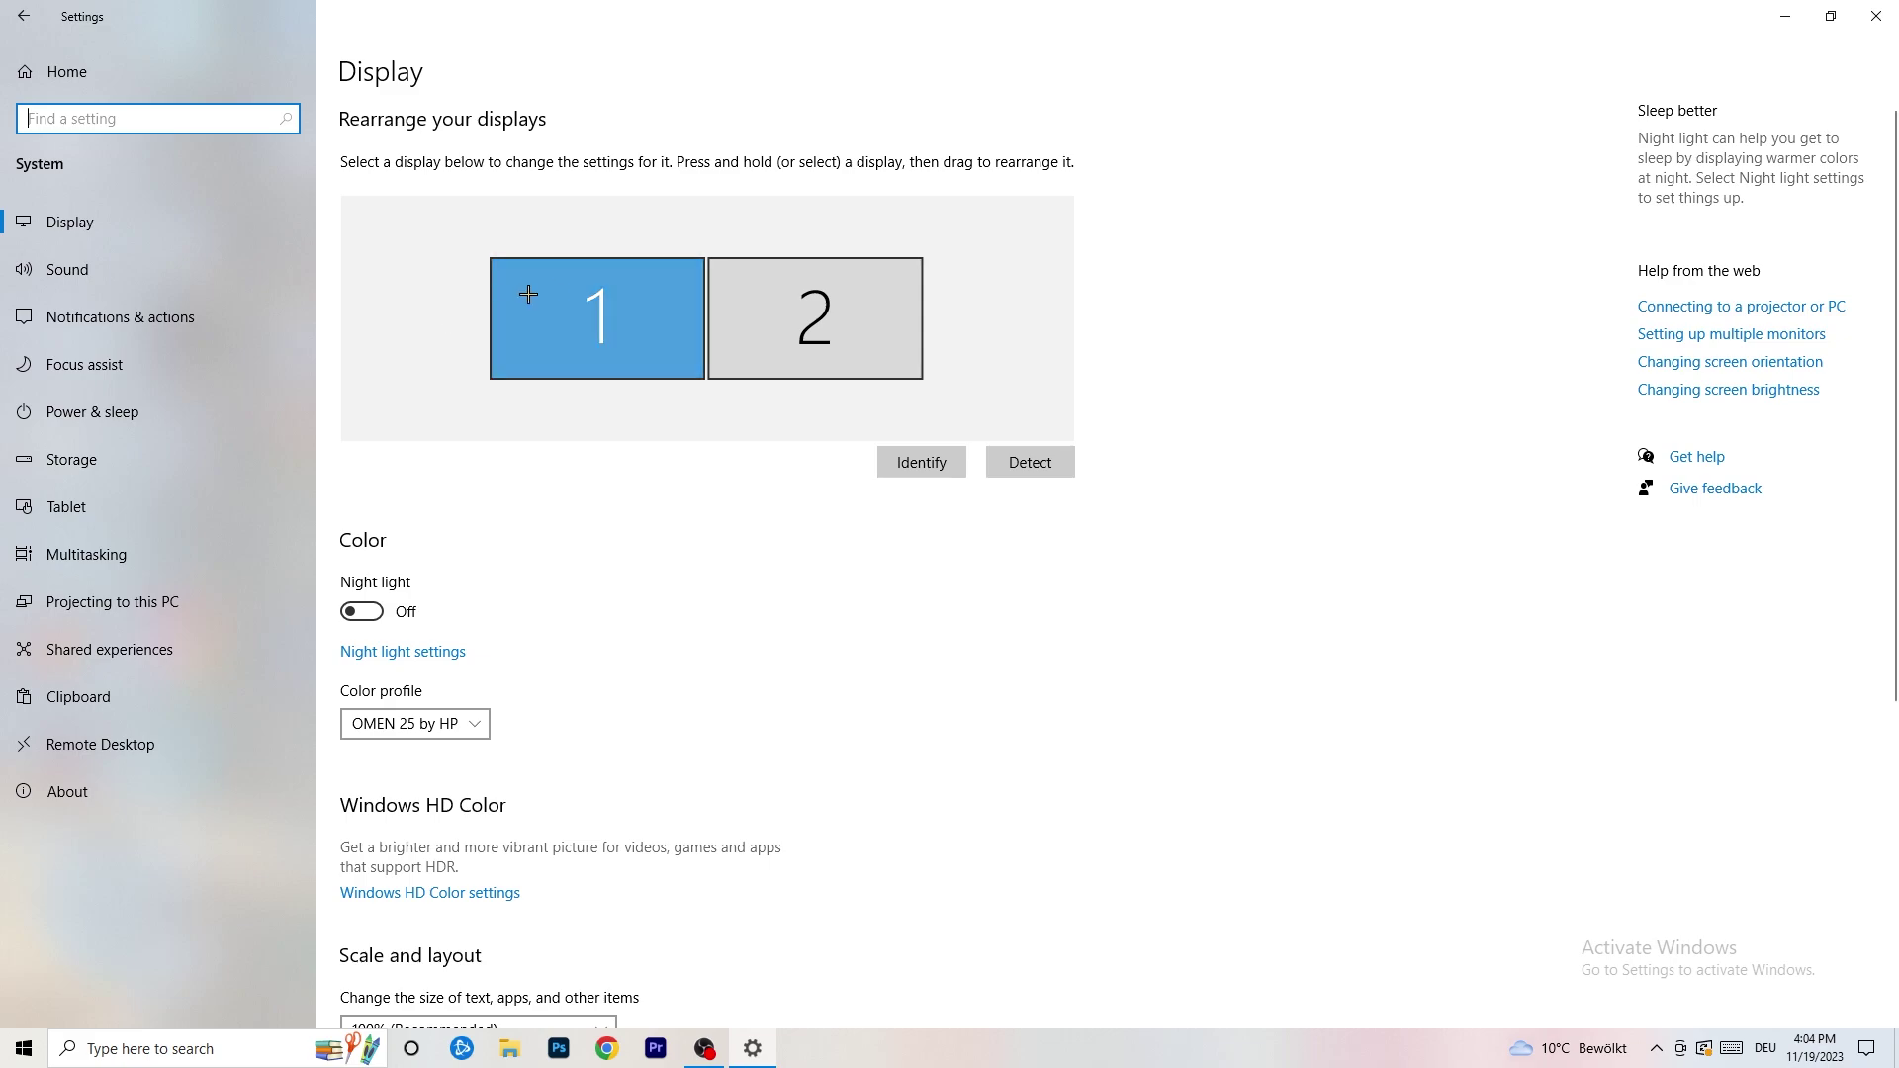
Confirm text and app scaling stays at 100% in Display settings.
scroll(691, 360, "down", 5)
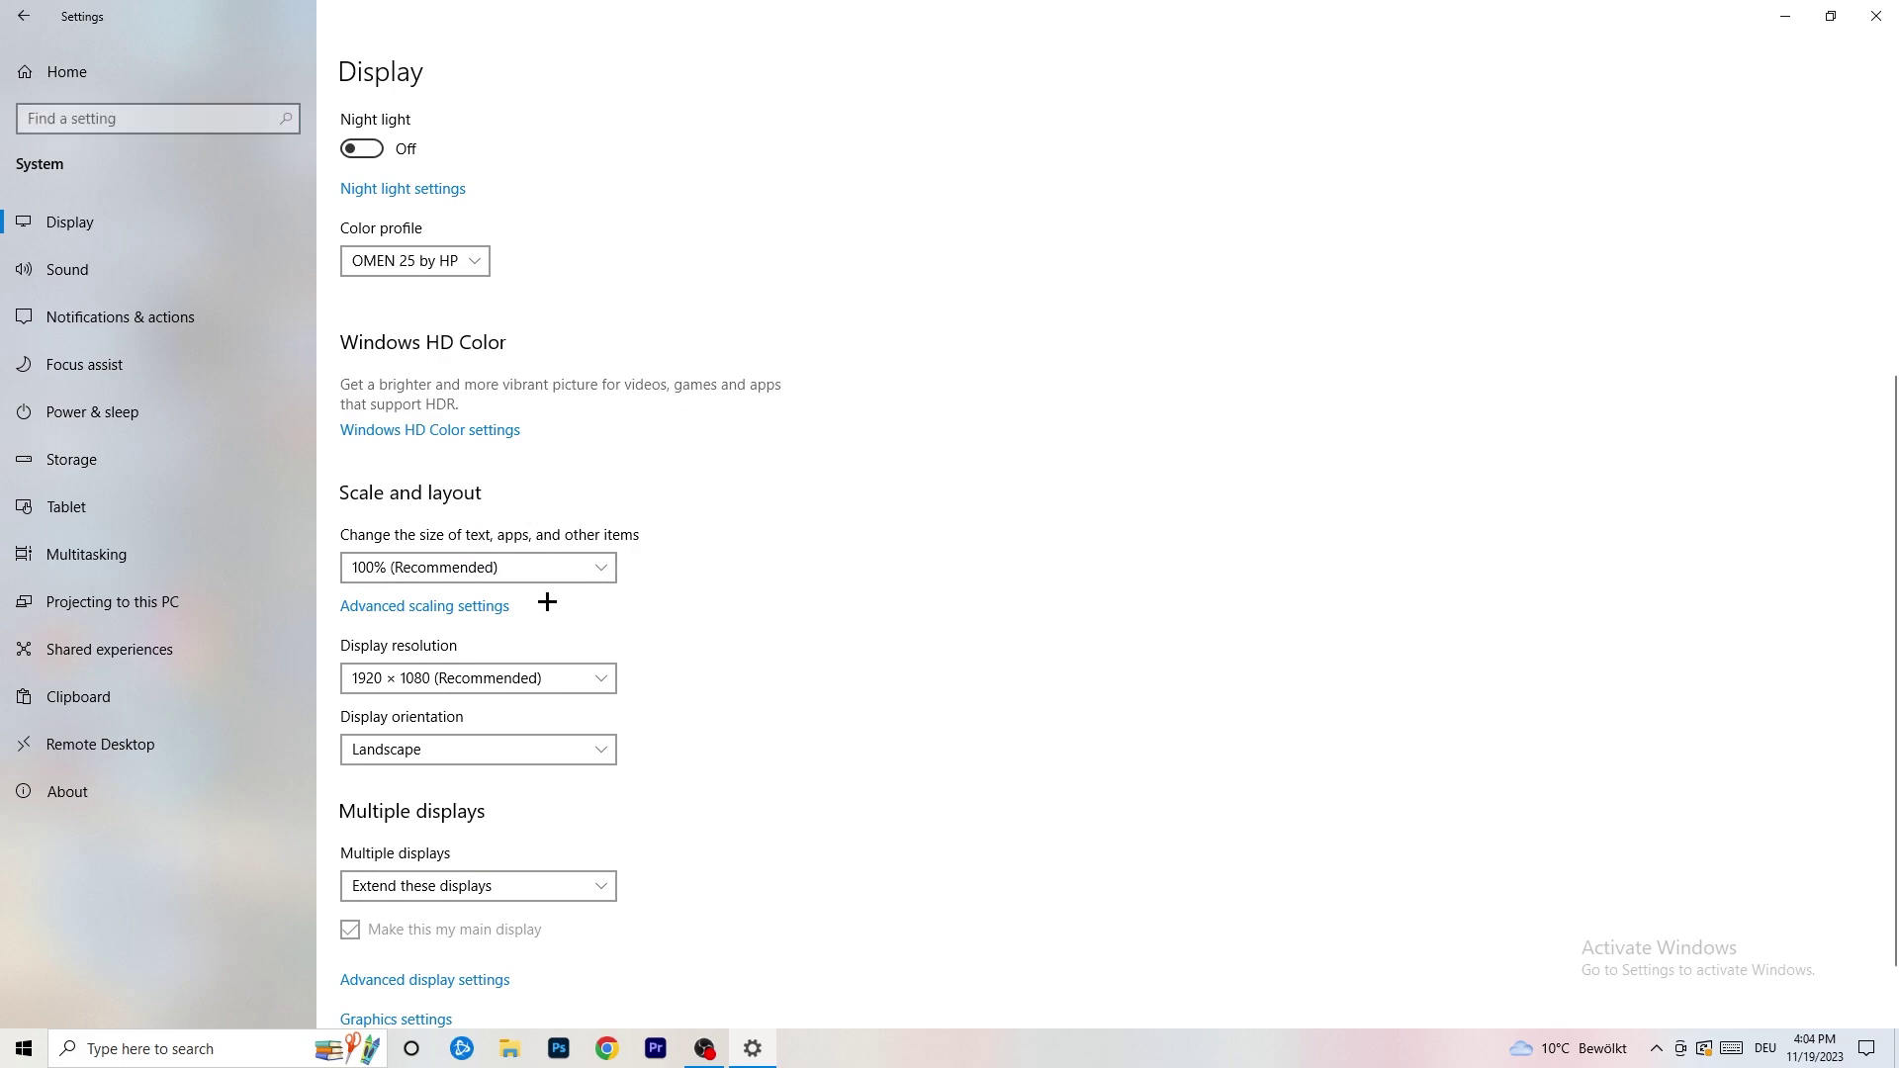
left_click(549, 567)
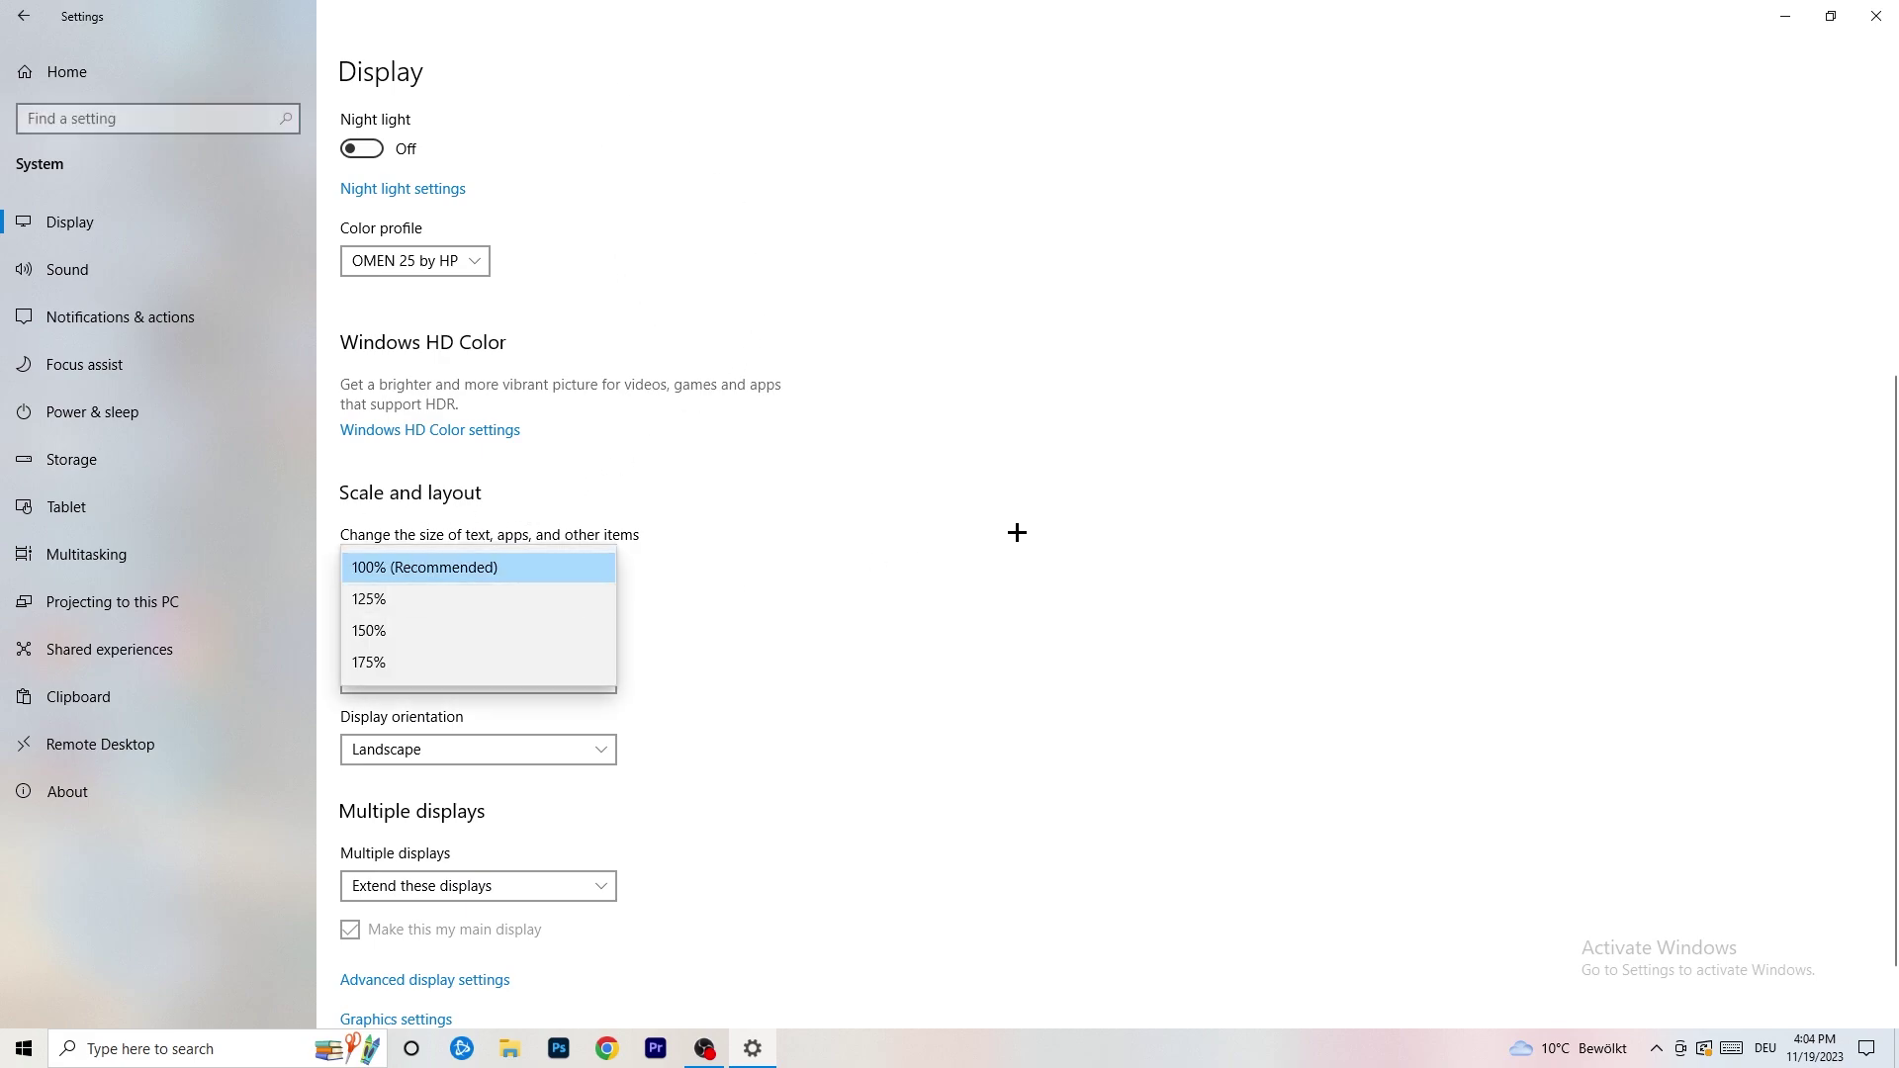
left_click(1005, 534)
scroll(809, 545, "down", 1)
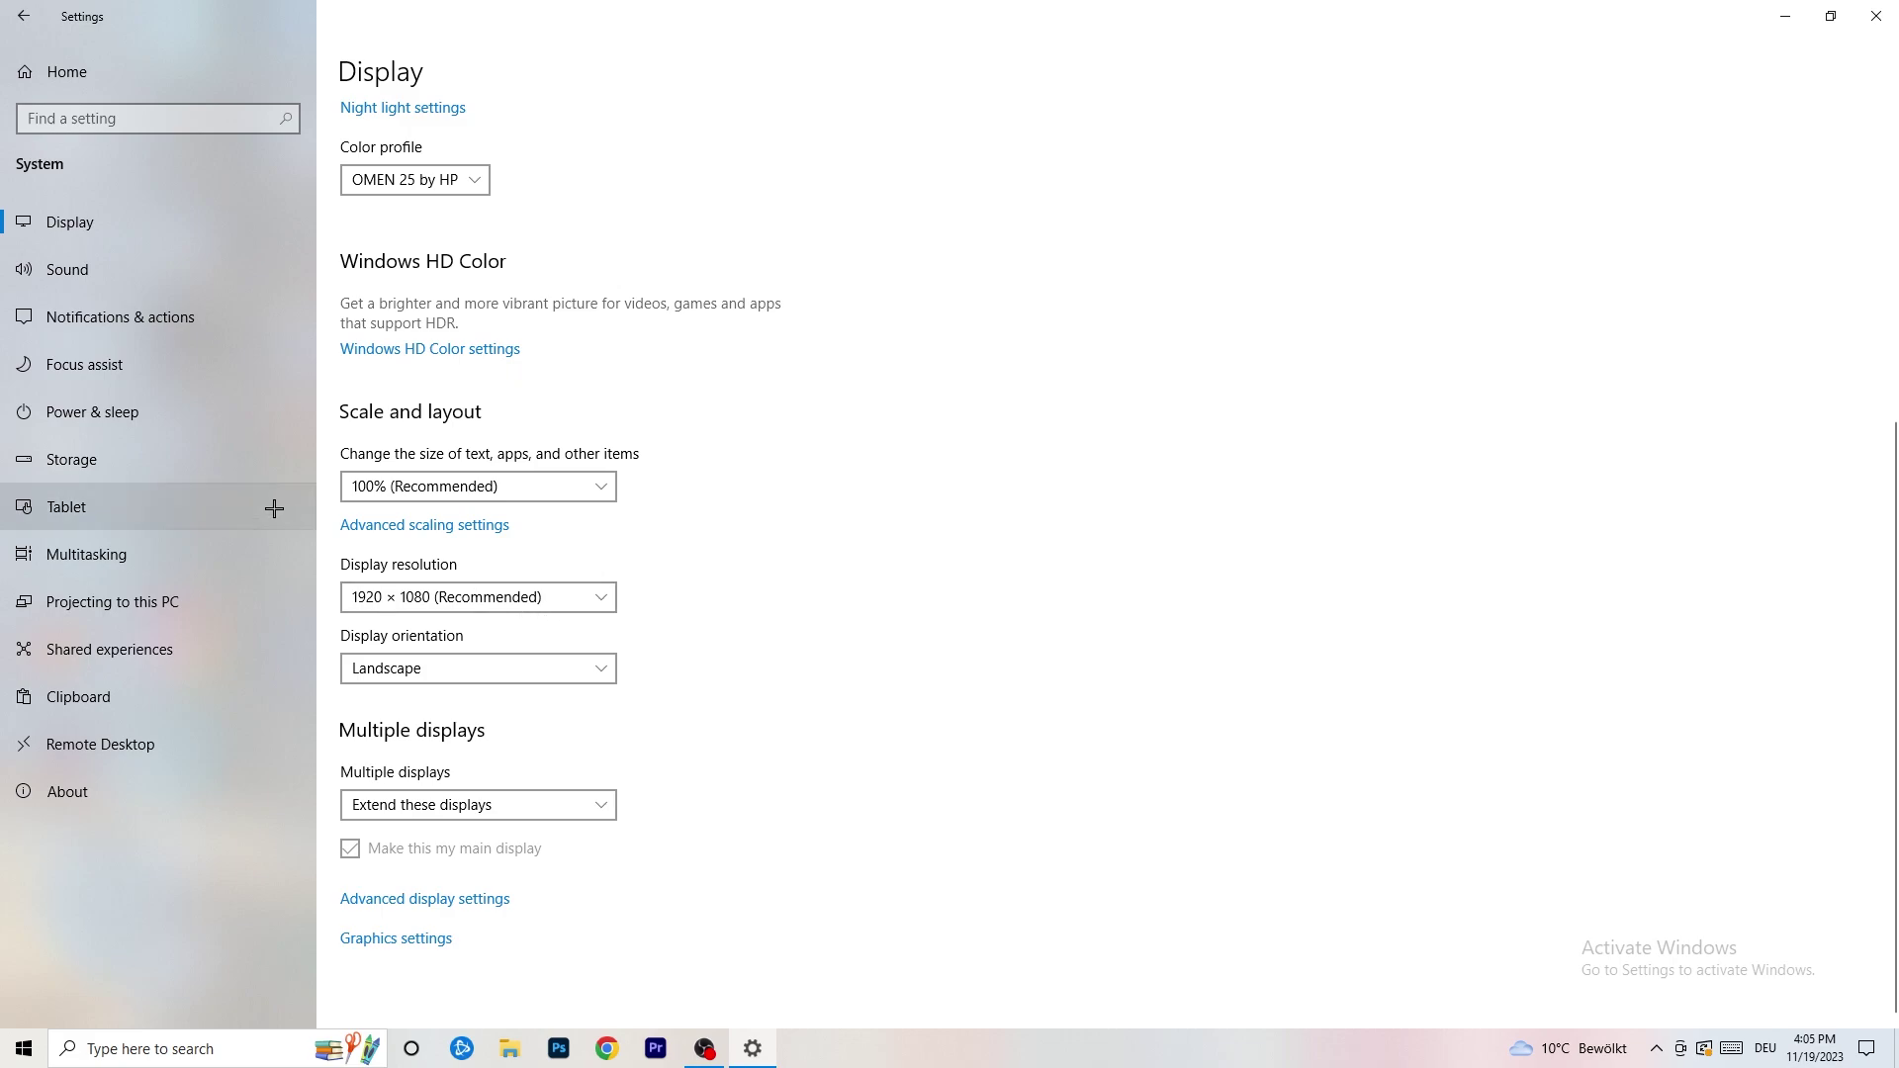
Review the power plans in Power Options, keeping Balanced, and return to Power & sleep.
left_click(148, 419)
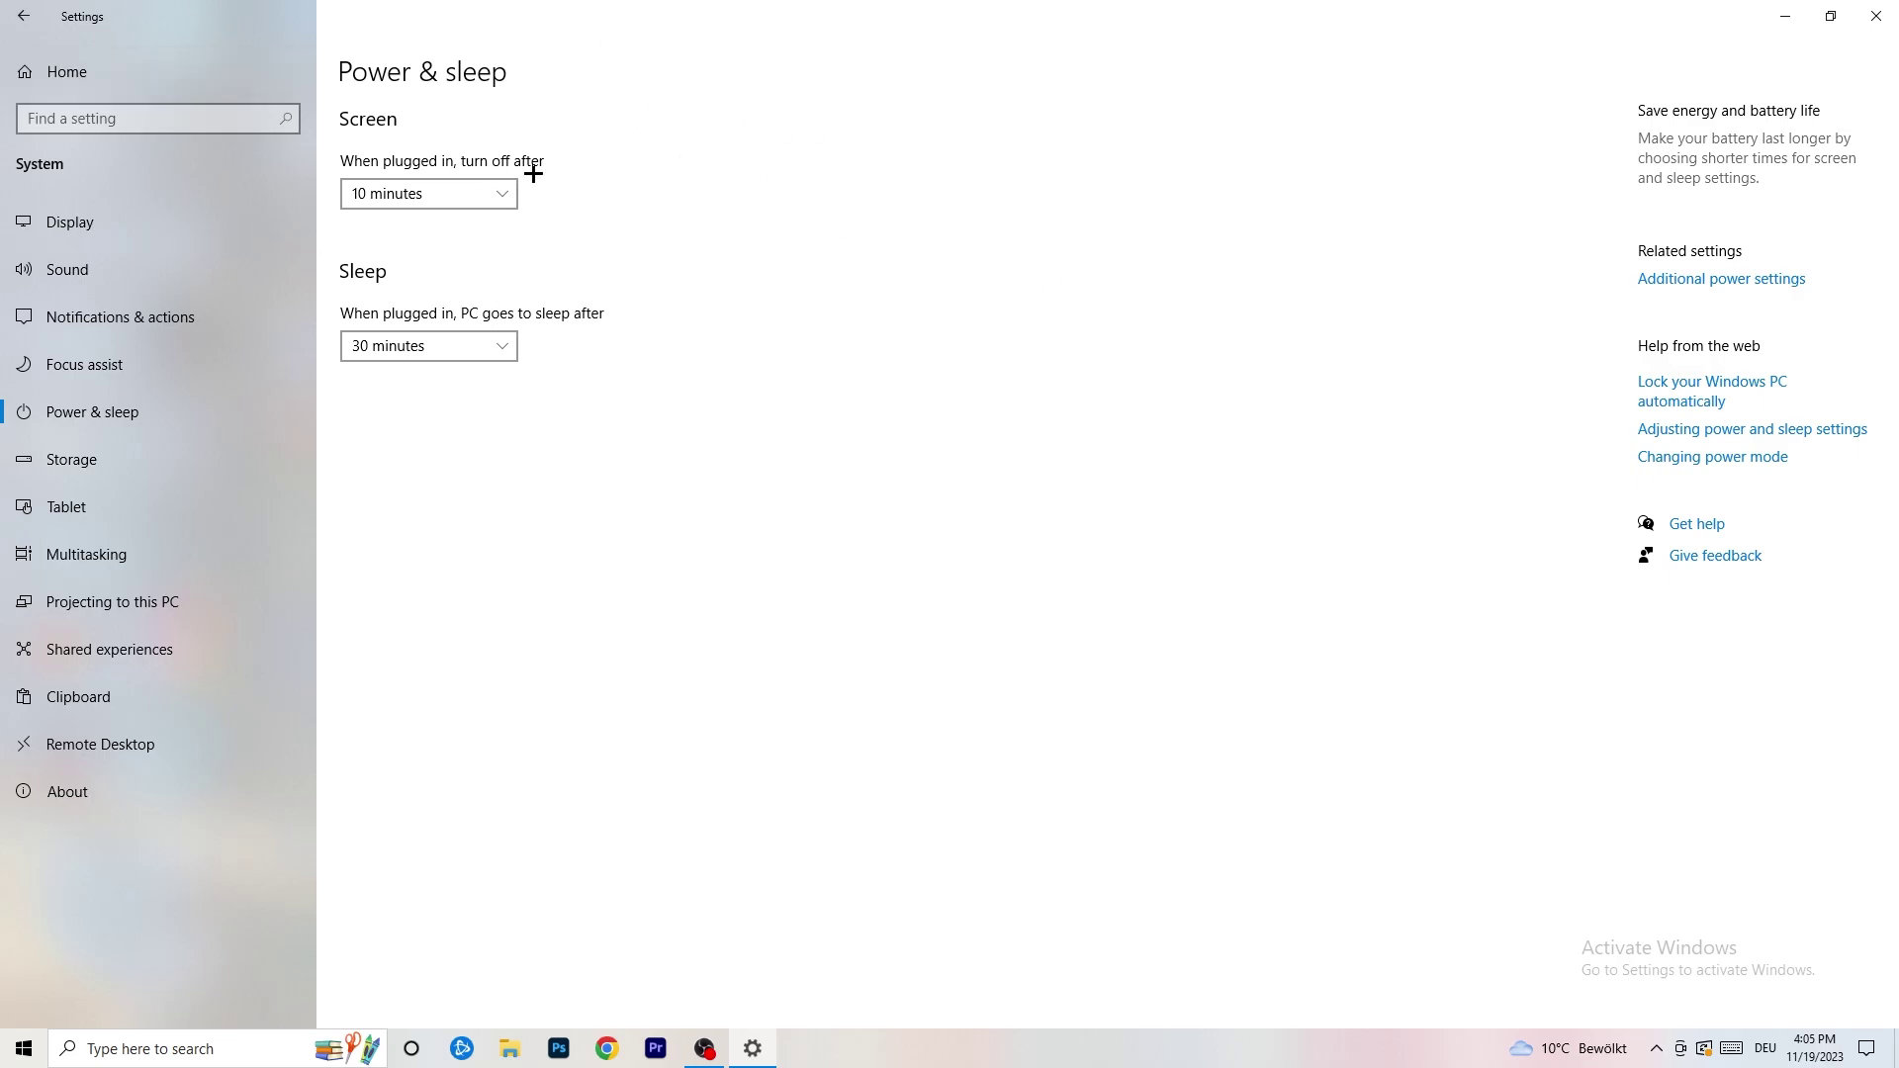
left_click(1721, 287)
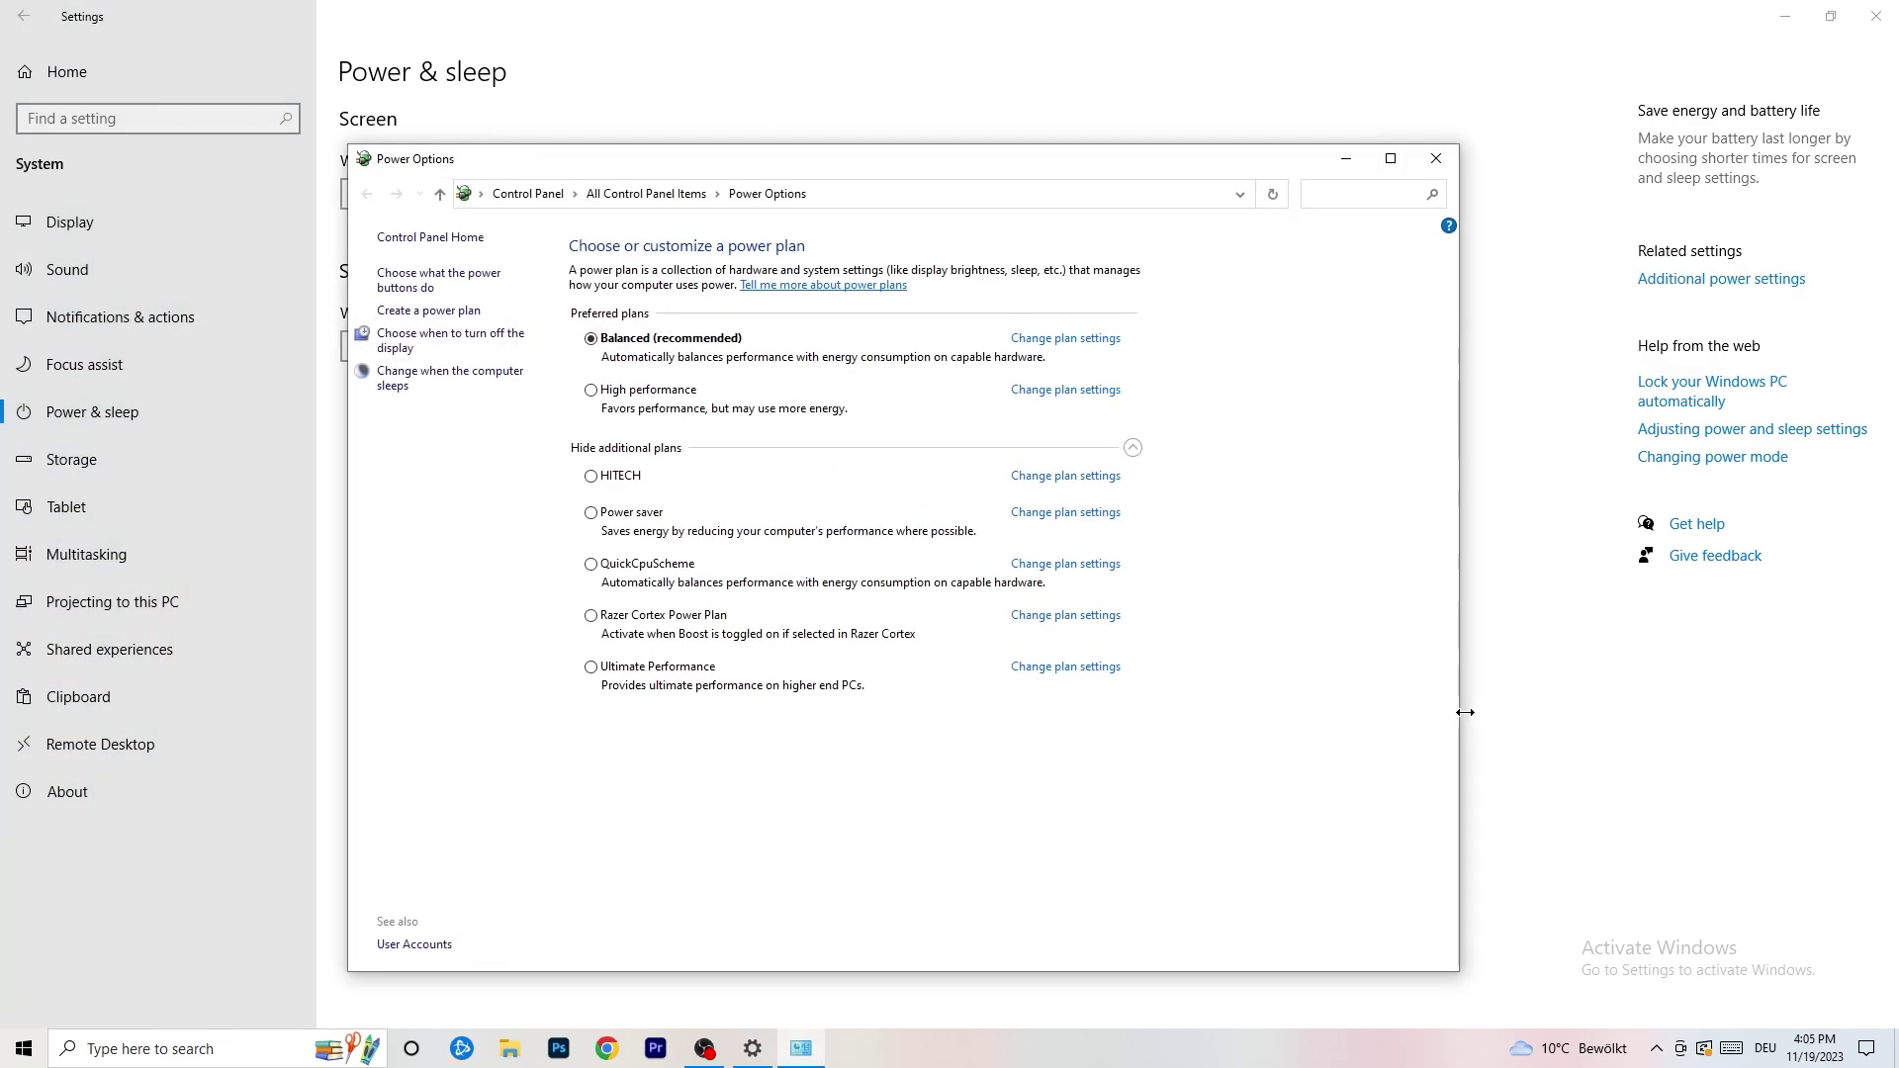
left_click(1133, 447)
left_click(1133, 447)
left_click(1439, 162)
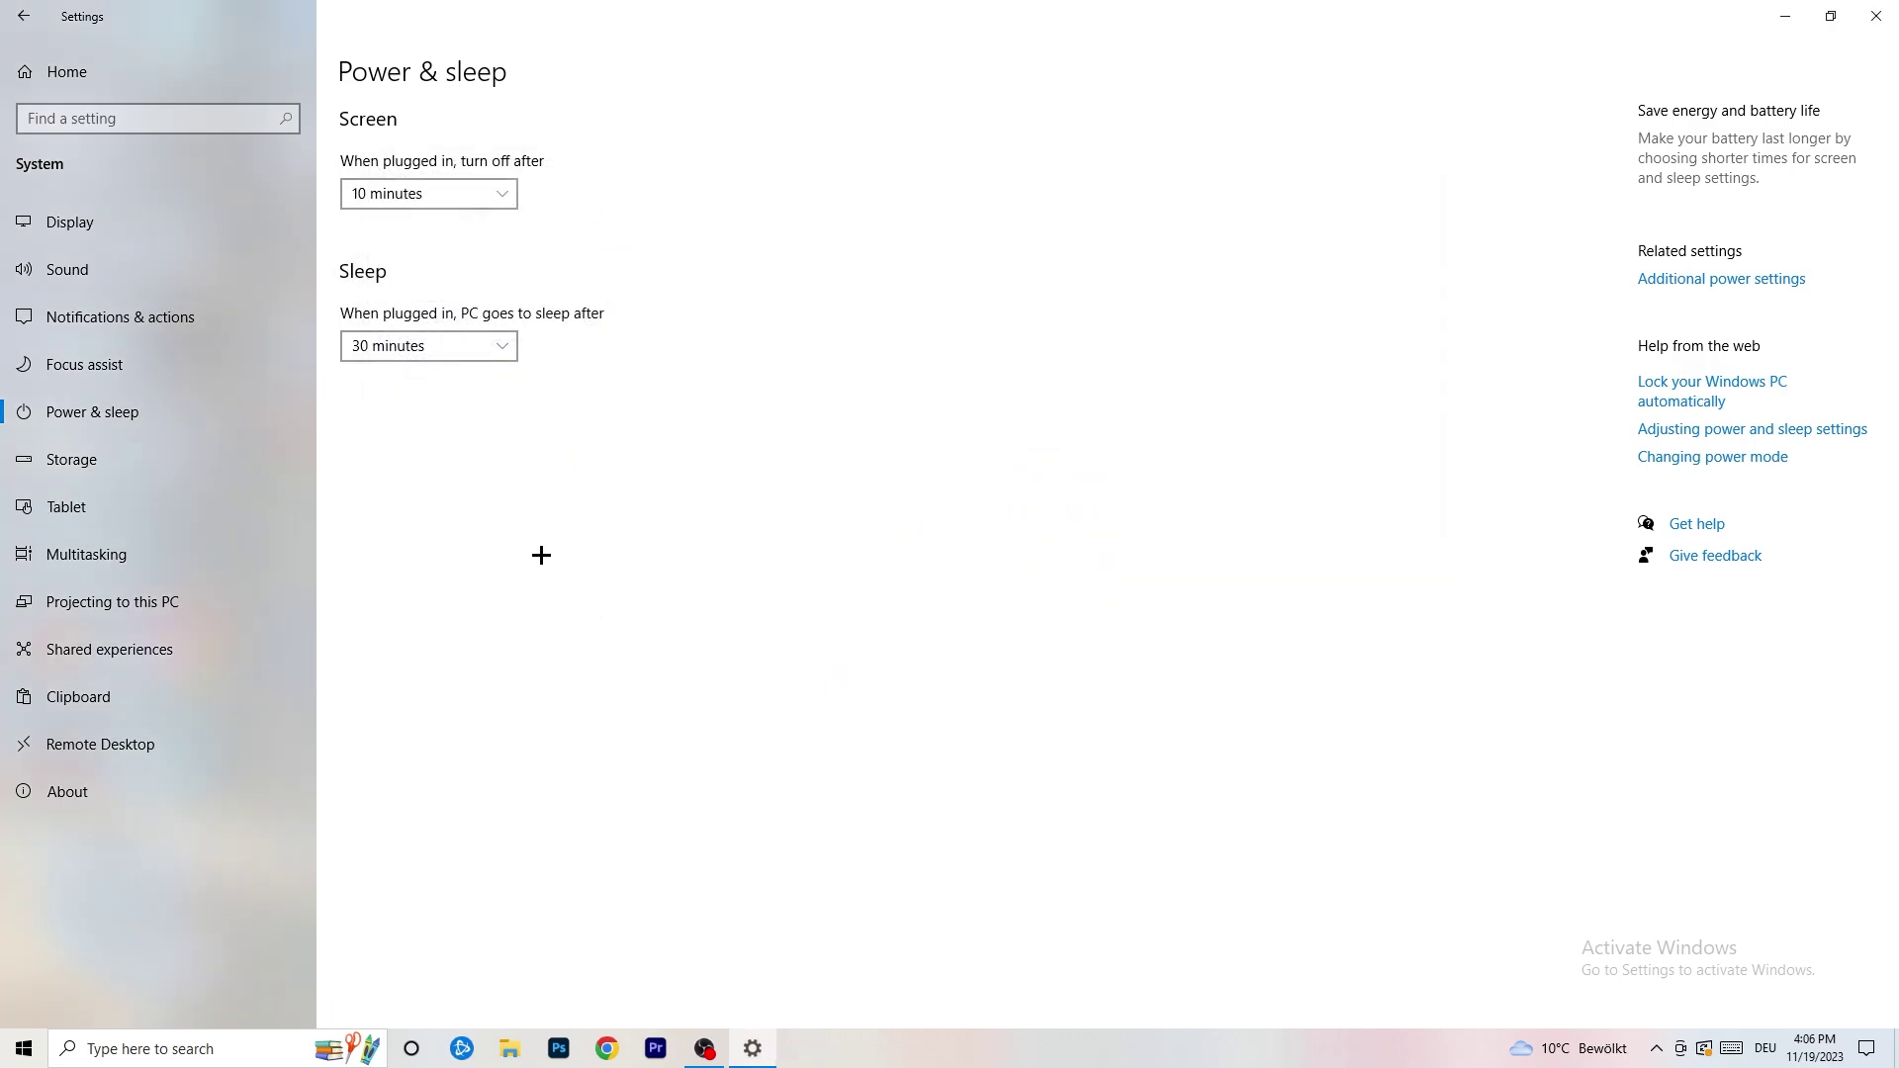
In Storage Sense settings, turn on deleting temporary files that apps aren't using.
left_click(130, 473)
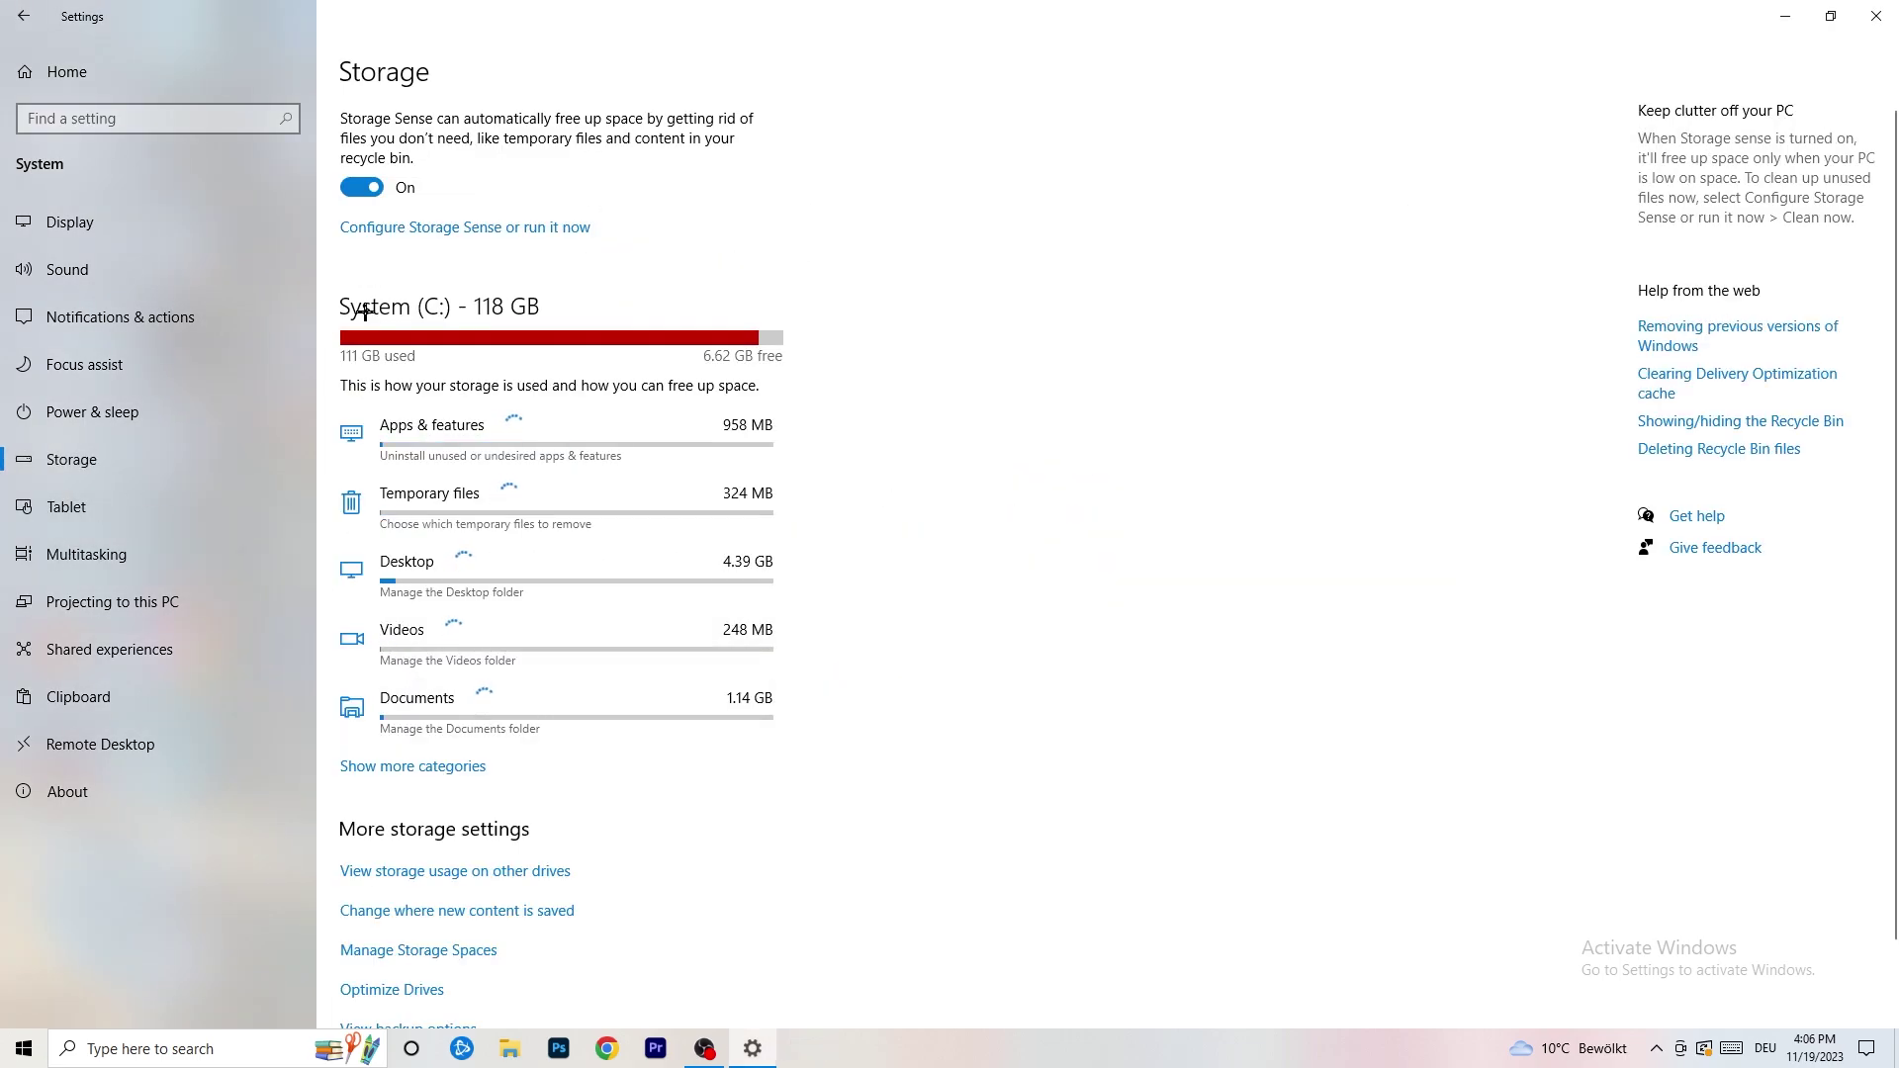
left_click(475, 235)
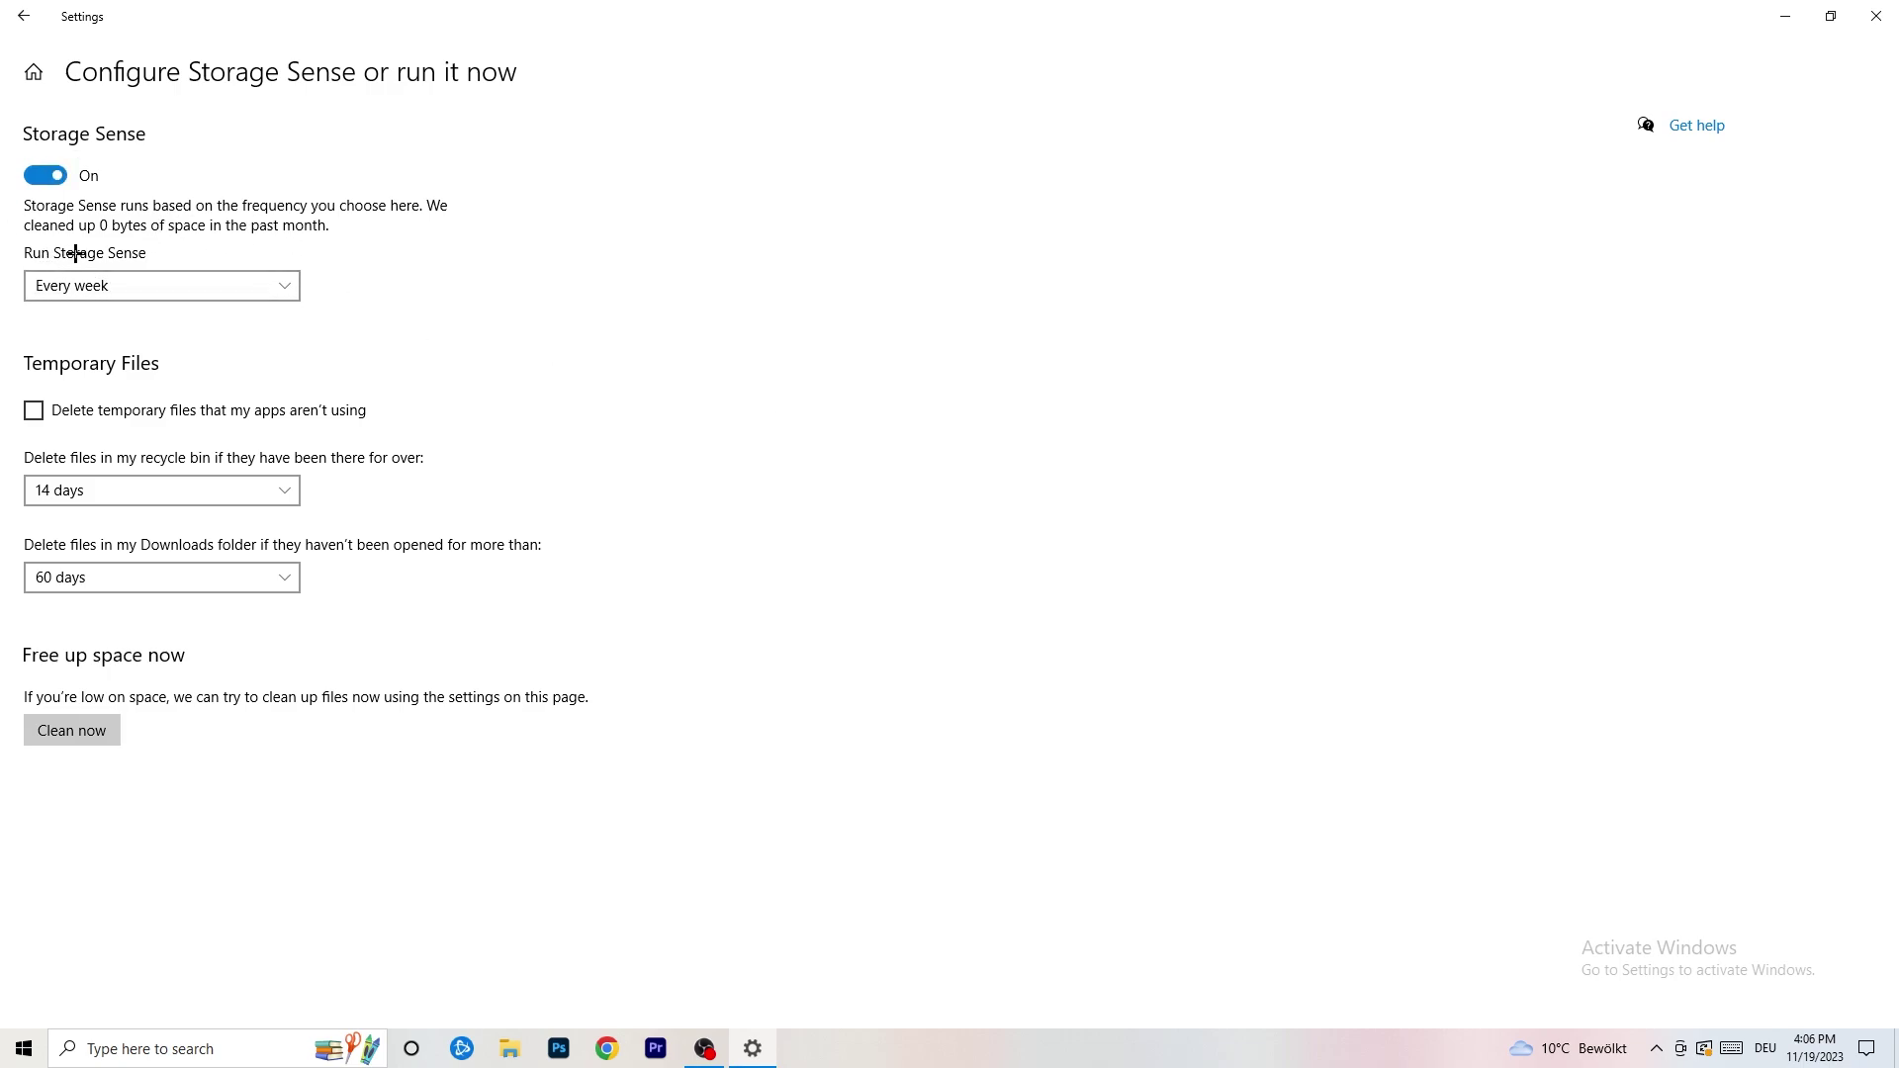
left_click(115, 410)
Check the cleanup intervals, keeping the recycle bin at 14 days and Downloads at 60 days.
left_click(149, 488)
left_click(500, 484)
key("space")
left_click(568, 445)
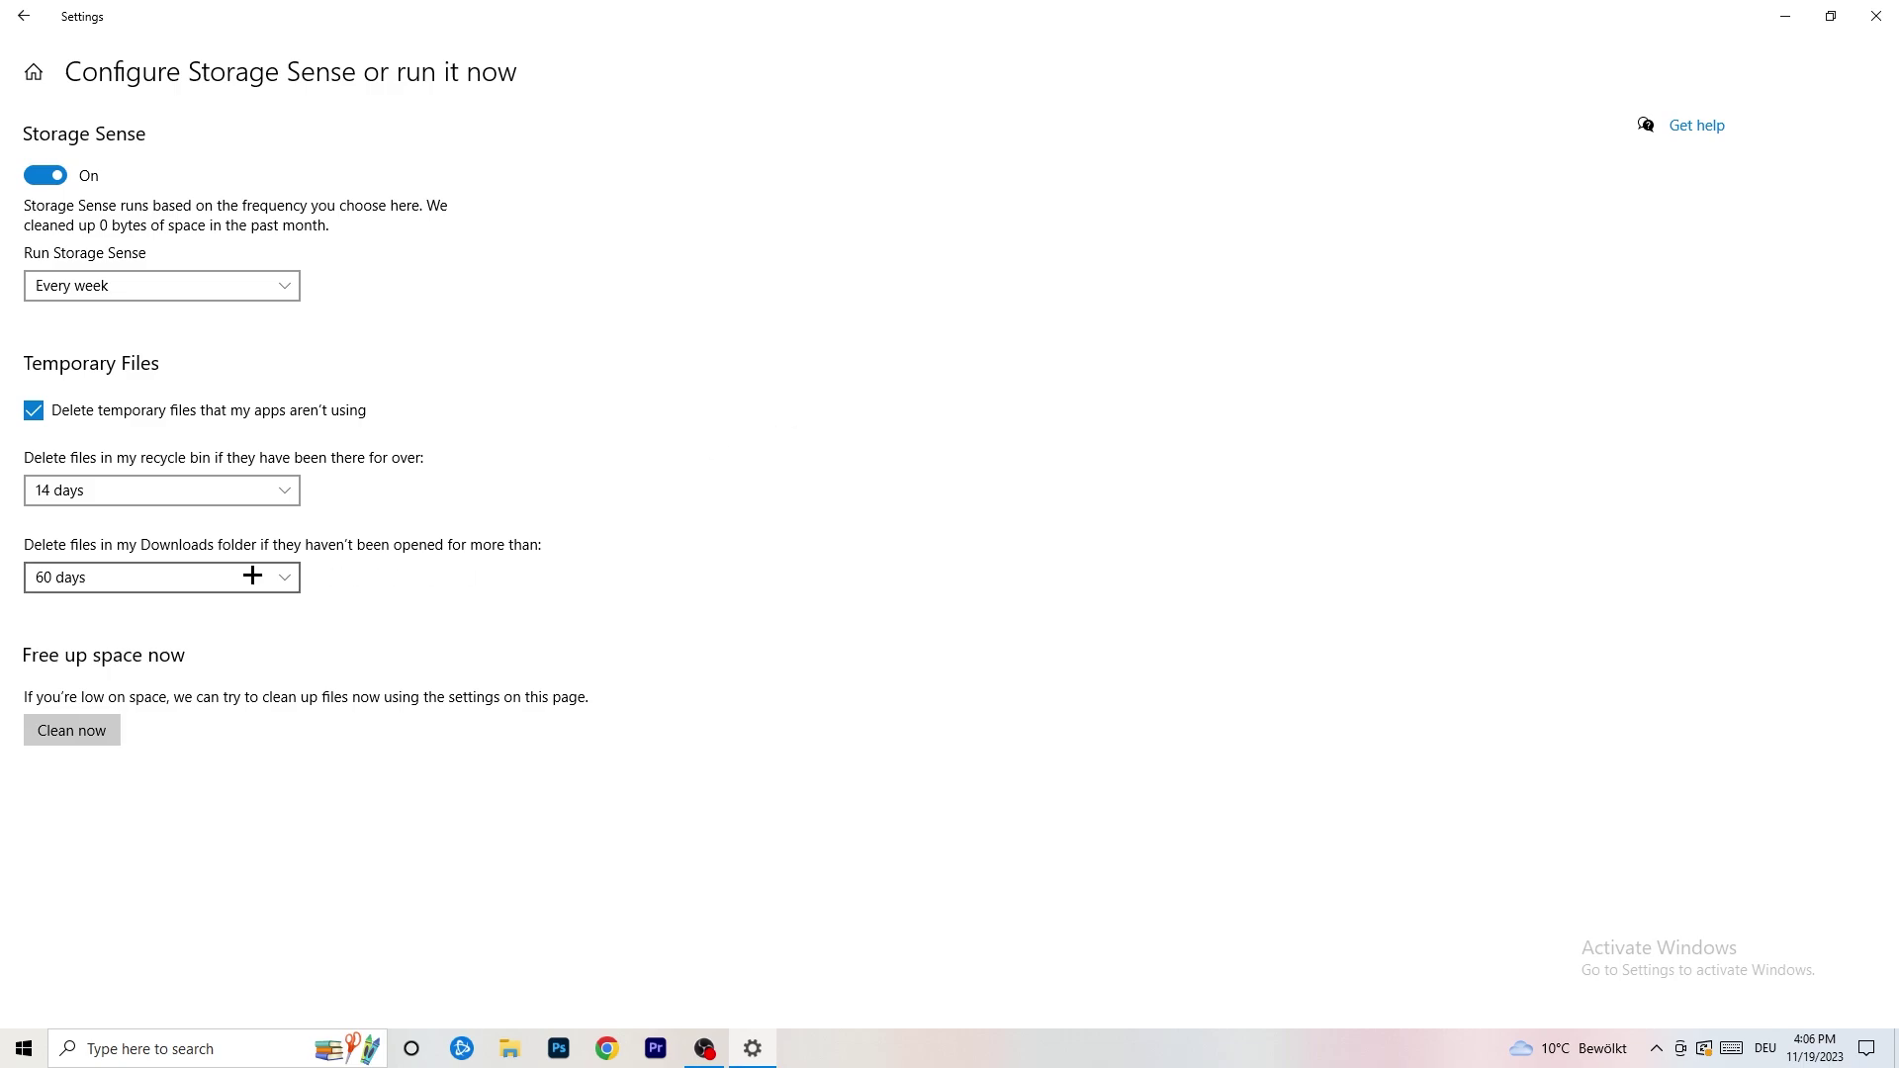
left_click(174, 579)
left_click(746, 449)
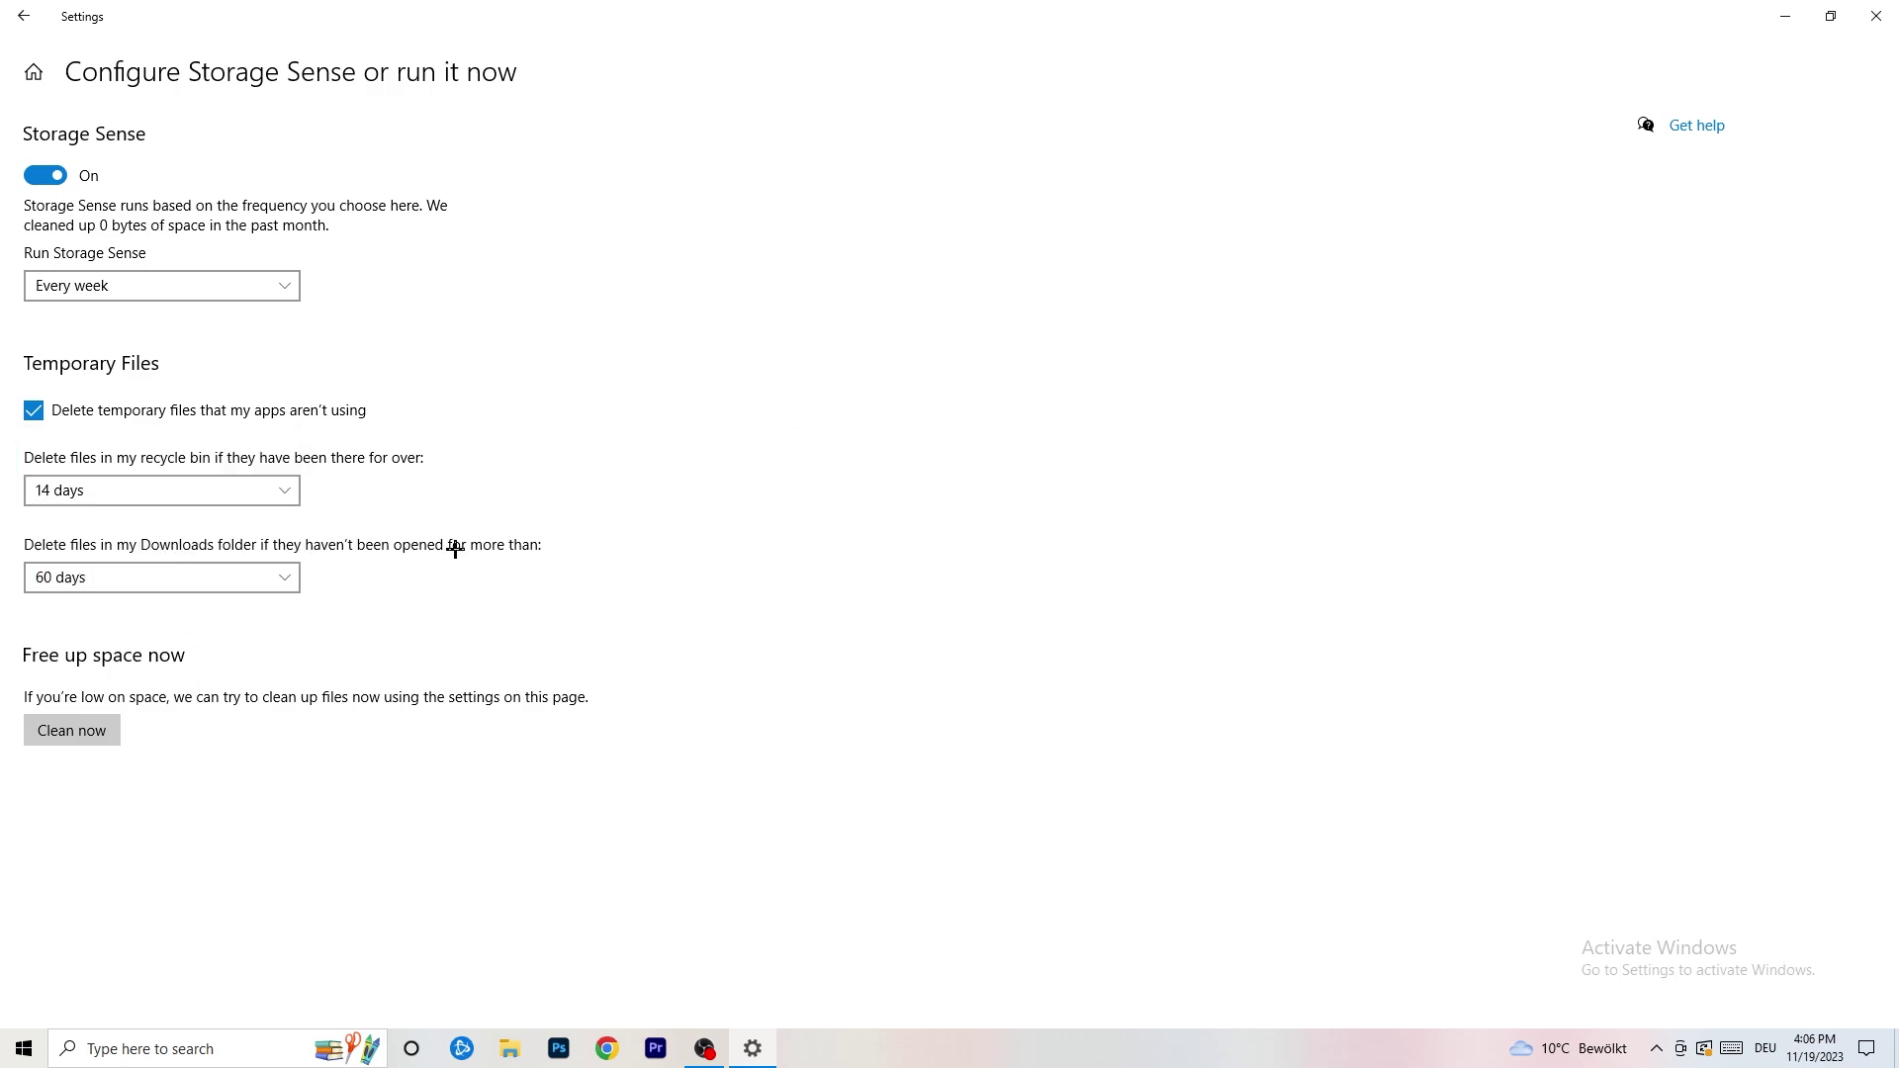
left_click(193, 595)
left_click(372, 564)
Review the pending 2023-11 cumulative update in Windows Update, then close Settings to the desktop.
left_click(22, 17)
left_click(23, 17)
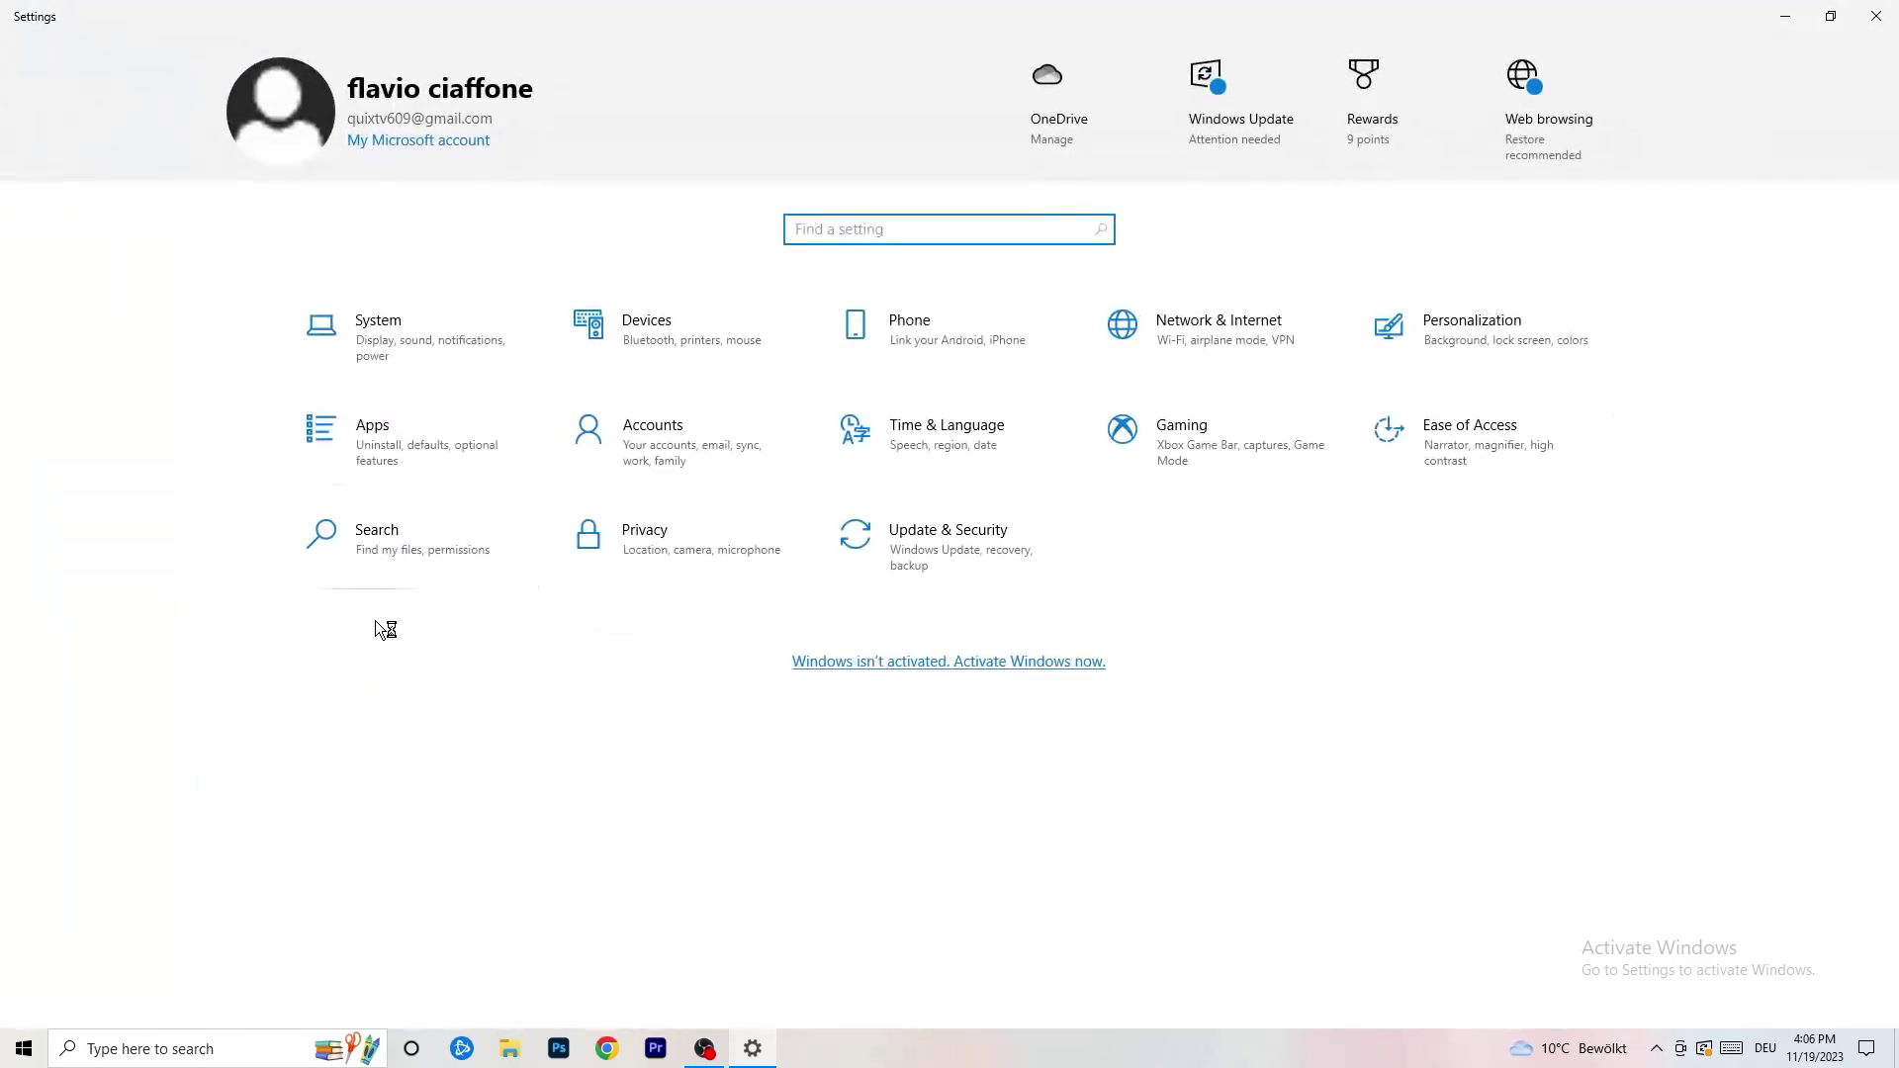
left_click(934, 556)
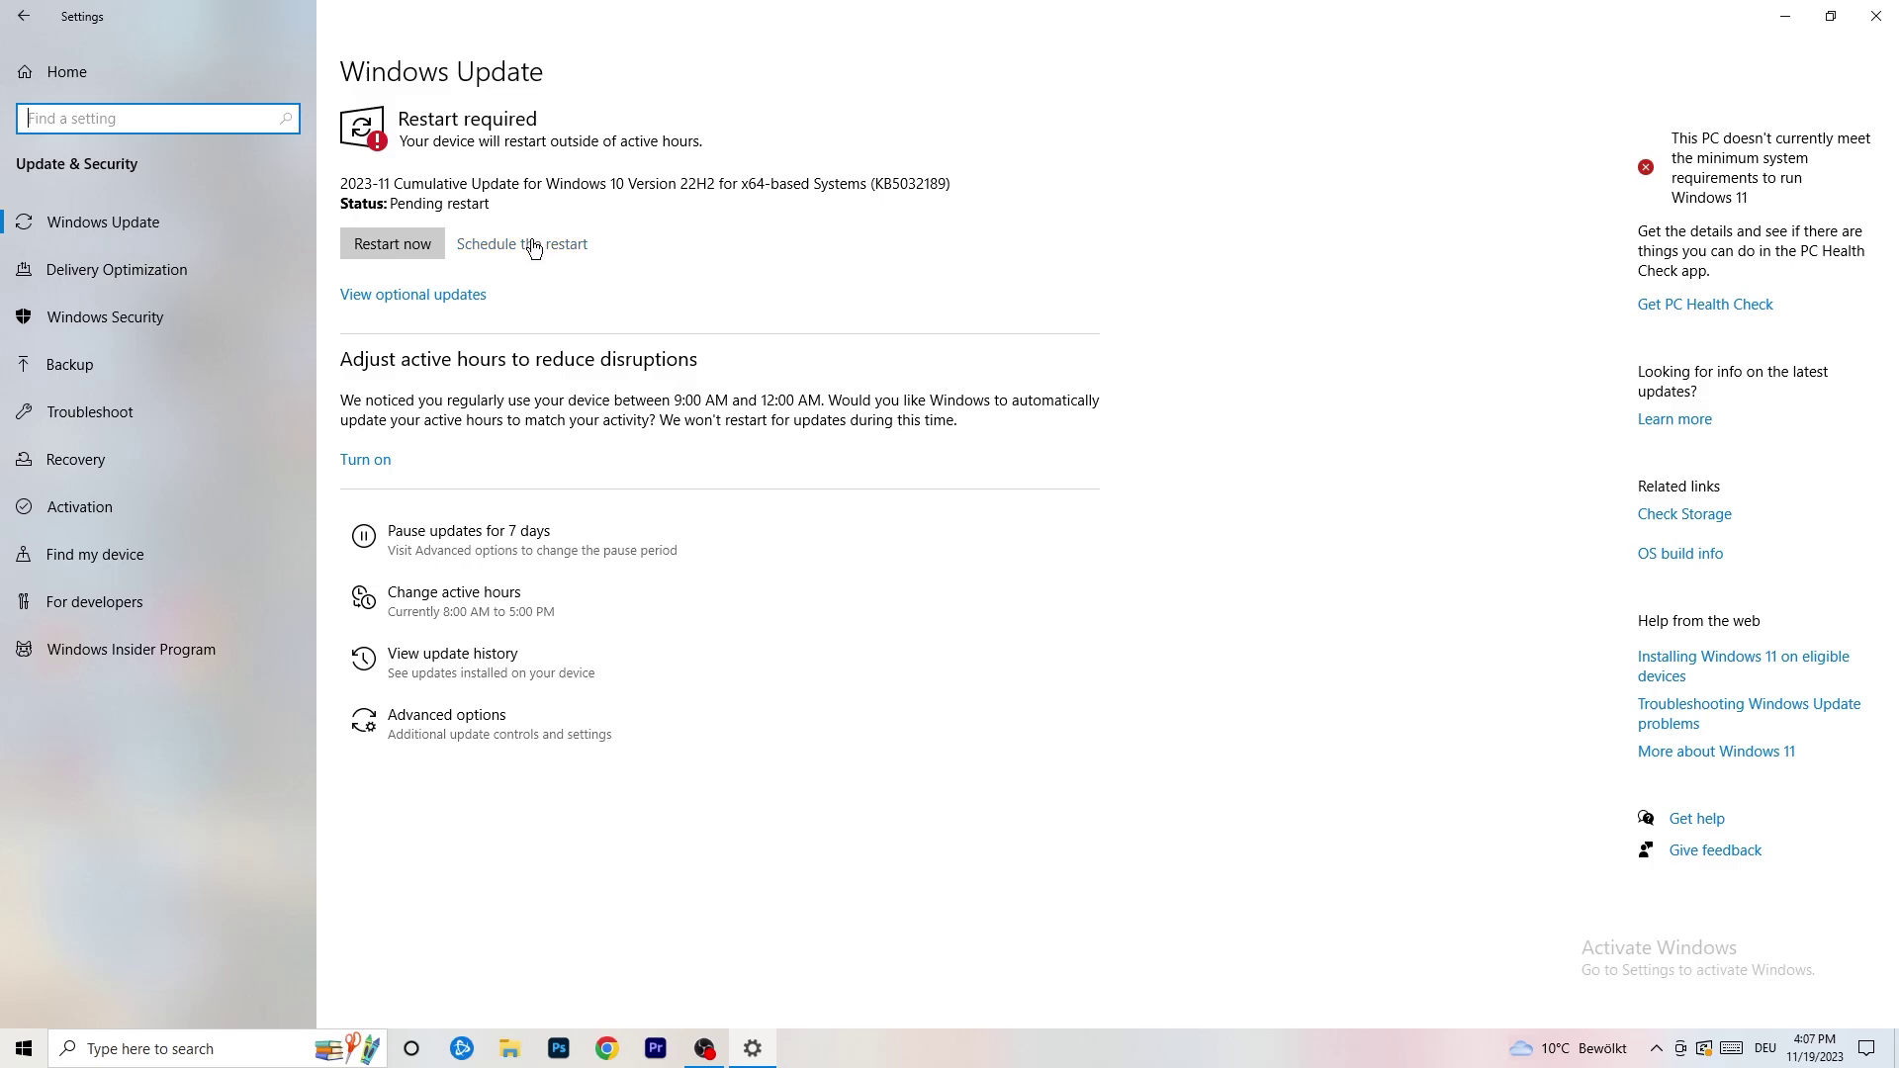
left_click(1876, 16)
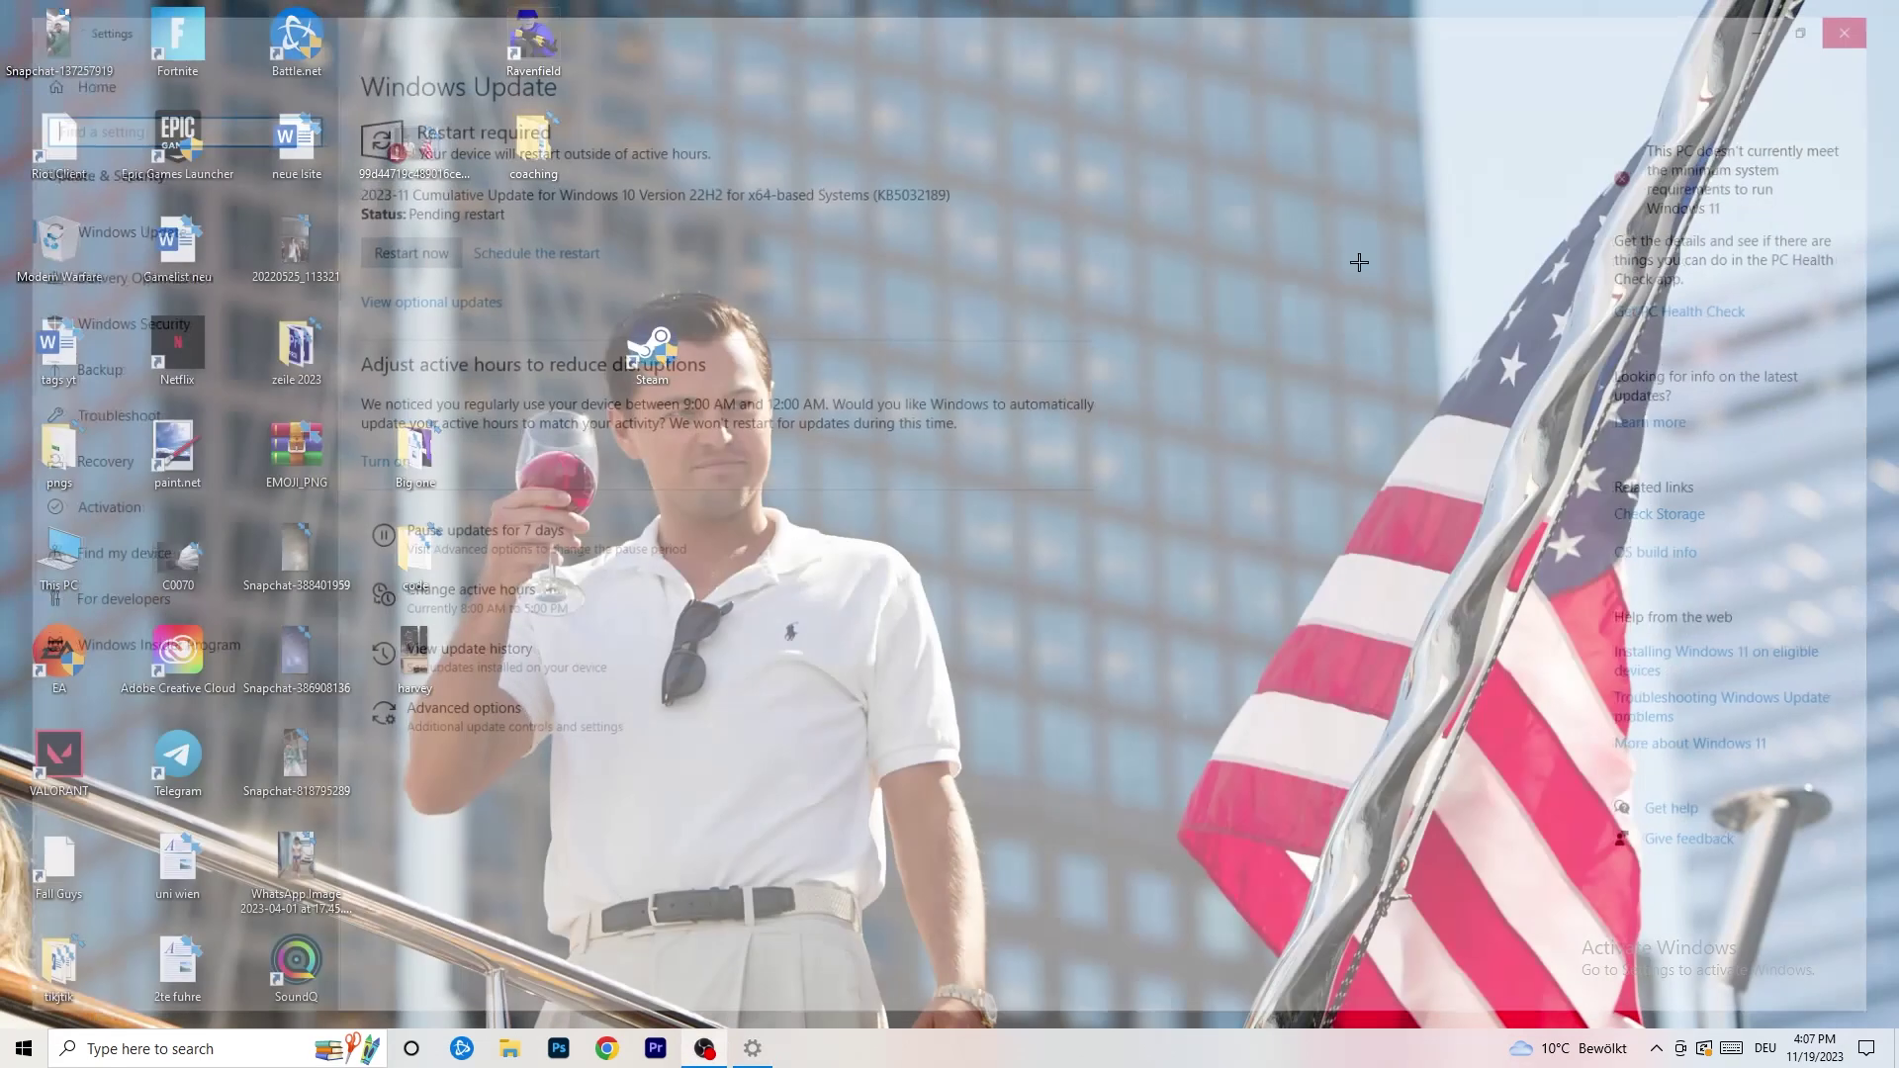